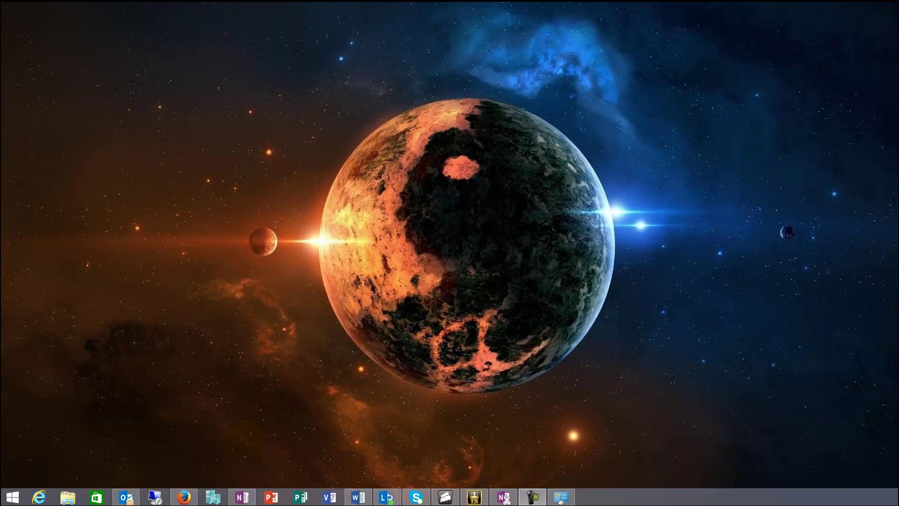
# Step: Launch Google Chrome from the Start search and go to alarmadviser.com
pyautogui.click(12, 497)
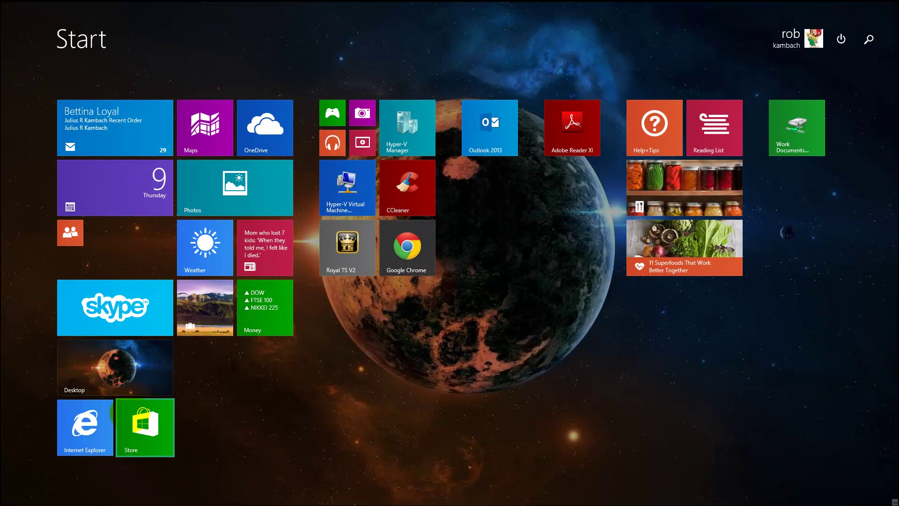
pyautogui.write('chrome')
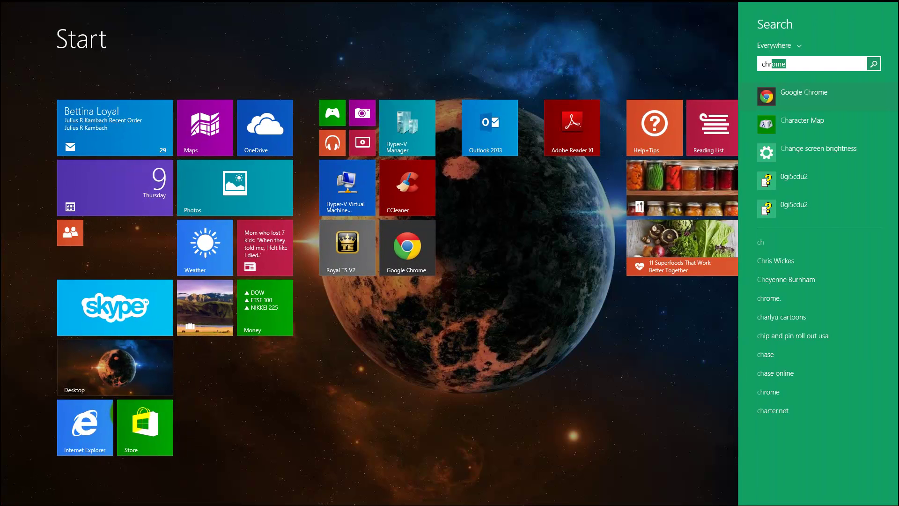
pyautogui.press('Return')
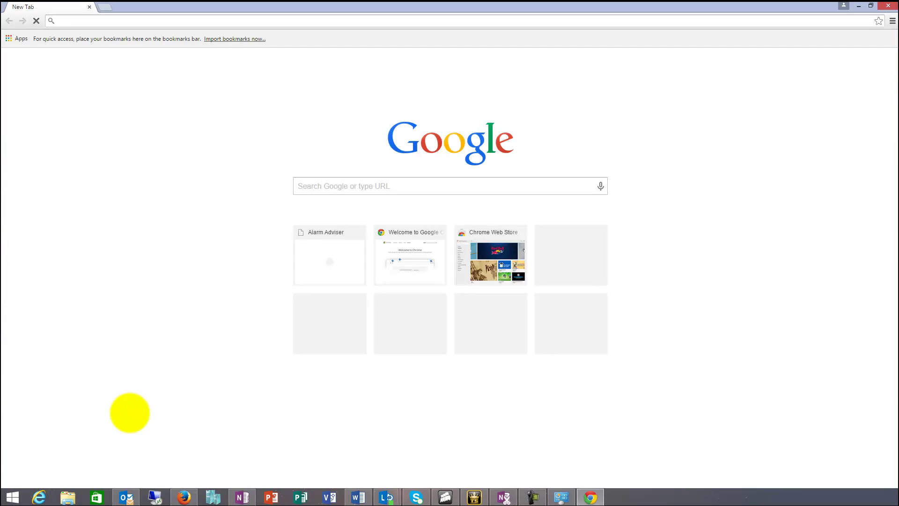
pyautogui.write('alarm')
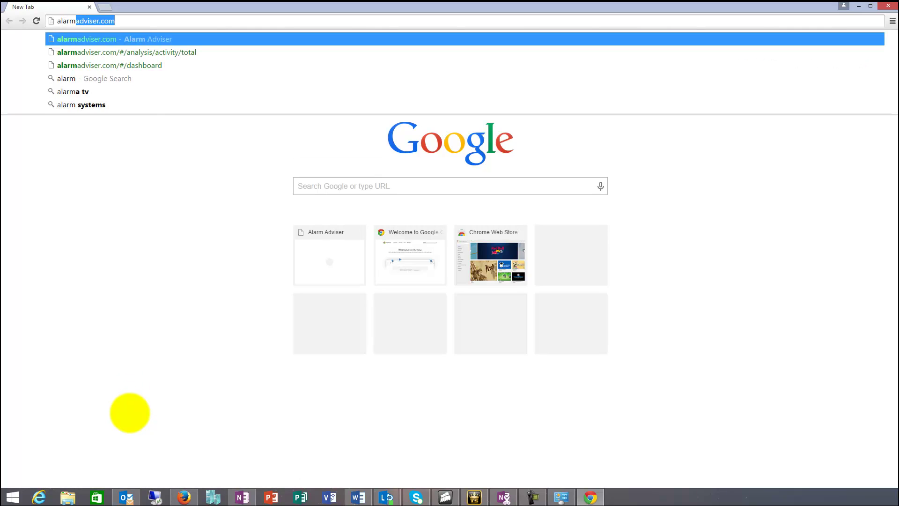
pyautogui.write('adviser')
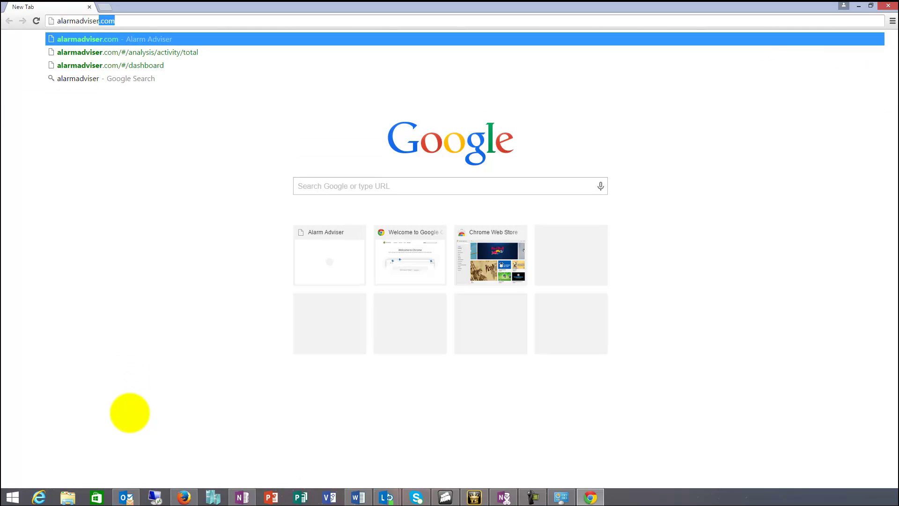
pyautogui.write('.com')
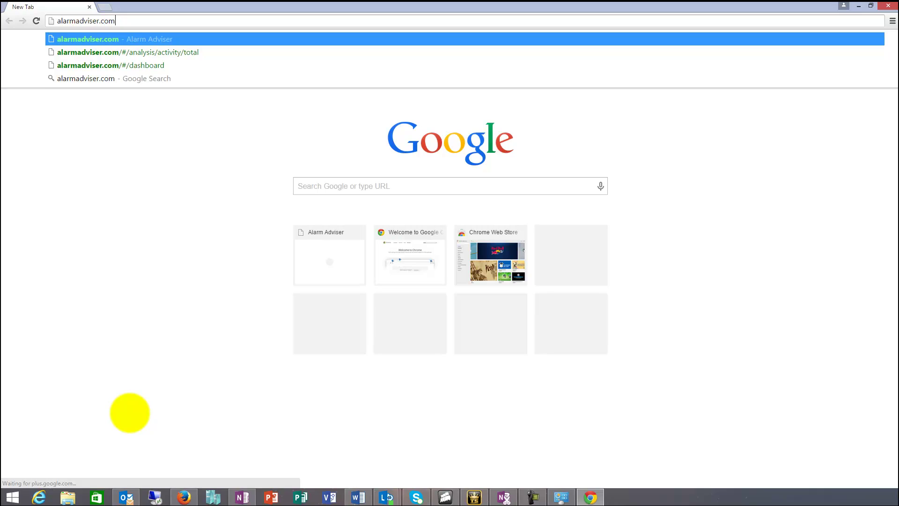
pyautogui.press('Return')
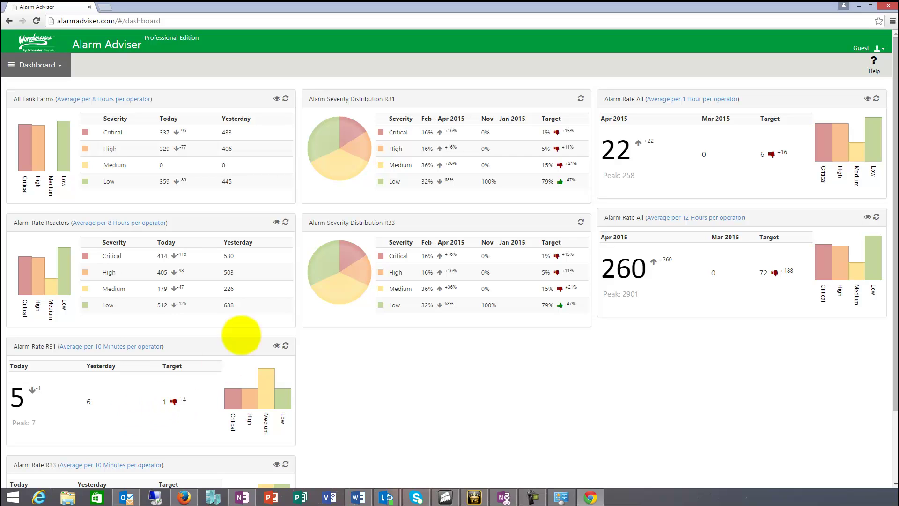
# Step: Select the whole page address in Chrome's address bar
pyautogui.moveTo(166, 21); pyautogui.dragTo(21, 21)
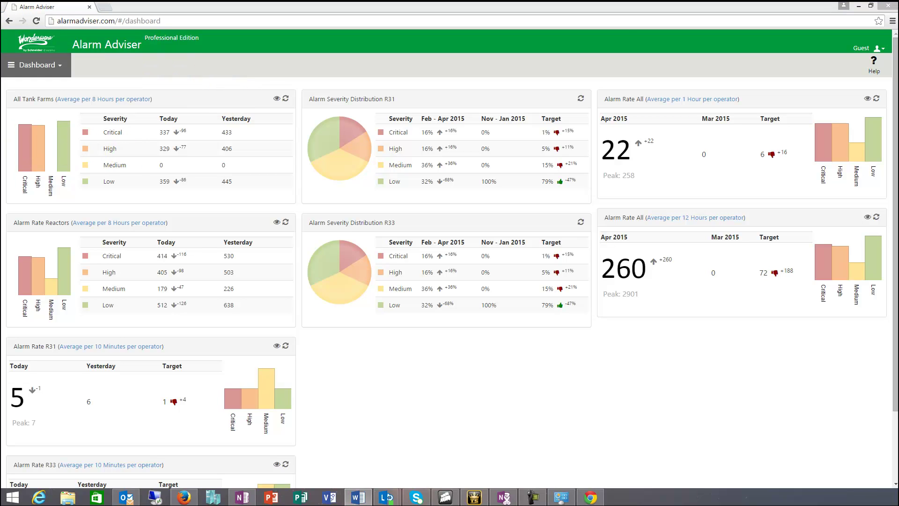
# Step: Sign in to Alarm Adviser with the user name and account password
pyautogui.click(872, 47)
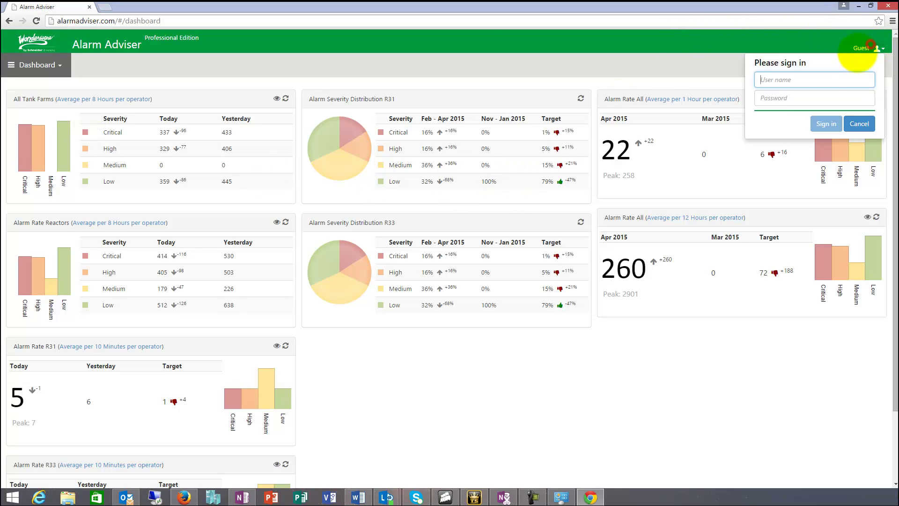
pyautogui.write('wwuser')
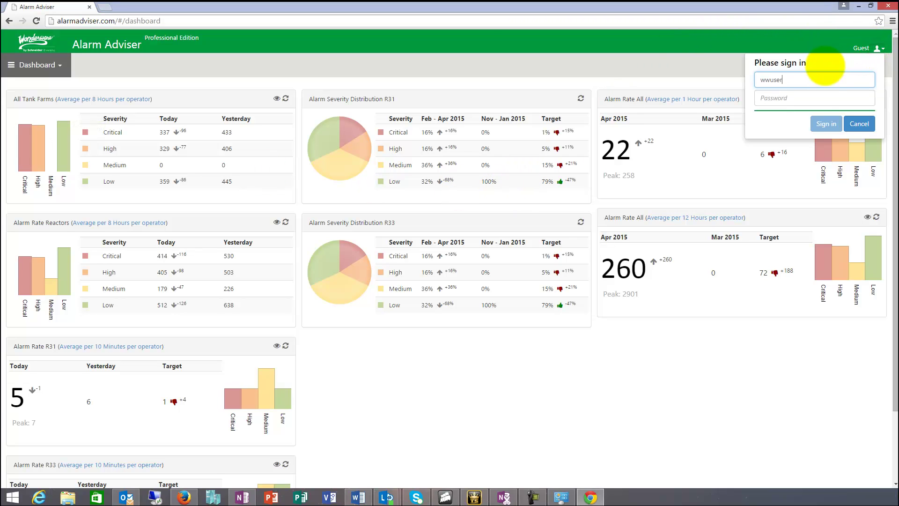
pyautogui.click(820, 93)
pyautogui.write('****')
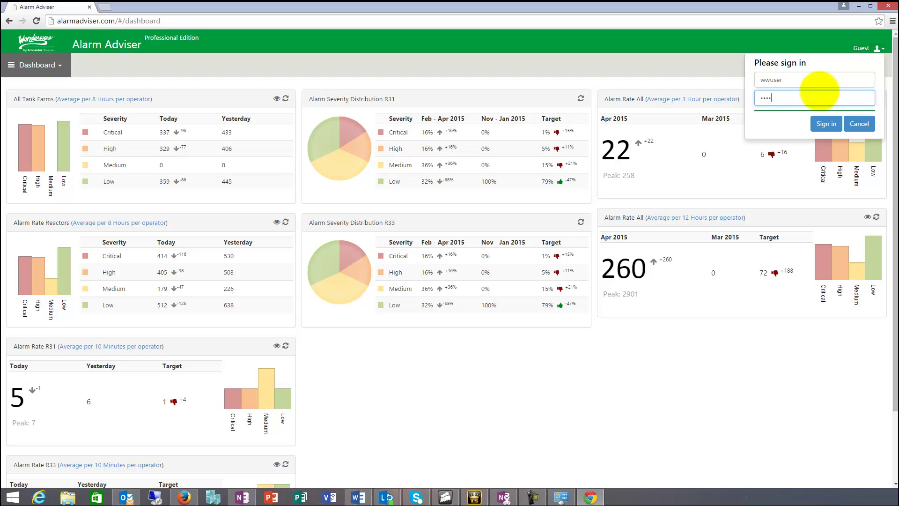
pyautogui.write('********')
pyautogui.press('Return')
# Step: Re-enter the rejected password, resubmit the sign-in, and bring the Word white paper forward
pyautogui.click(820, 92)
pyautogui.write('***********')
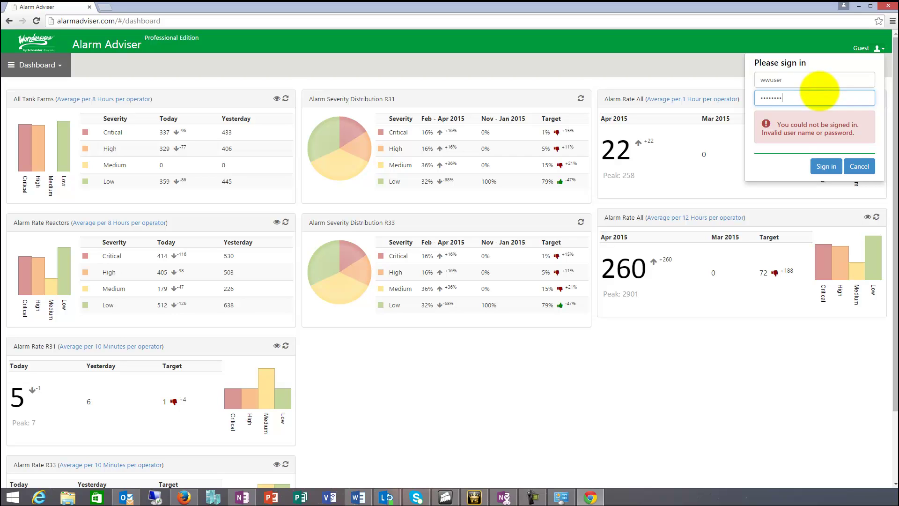
pyautogui.write('*')
pyautogui.press('Return')
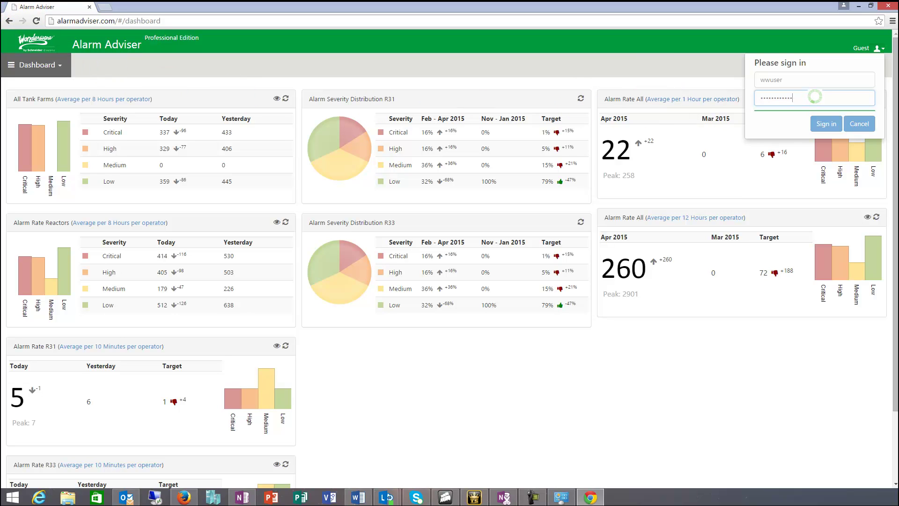
pyautogui.click(14, 65)
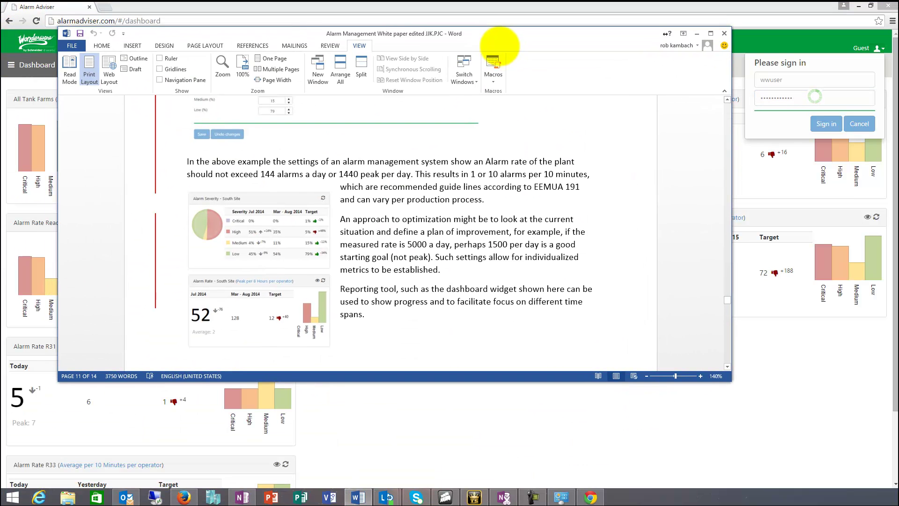
# Step: Maximize Word, read the alarm-rate Targets passage, then drag Word aside to reveal the dashboard
pyautogui.doubleClick(515, 34)
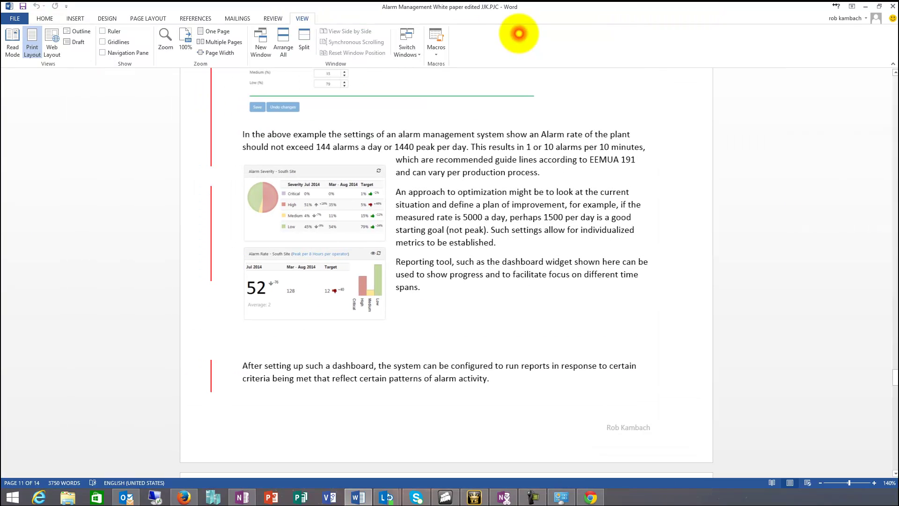
pyautogui.scroll(3, 411, 147)
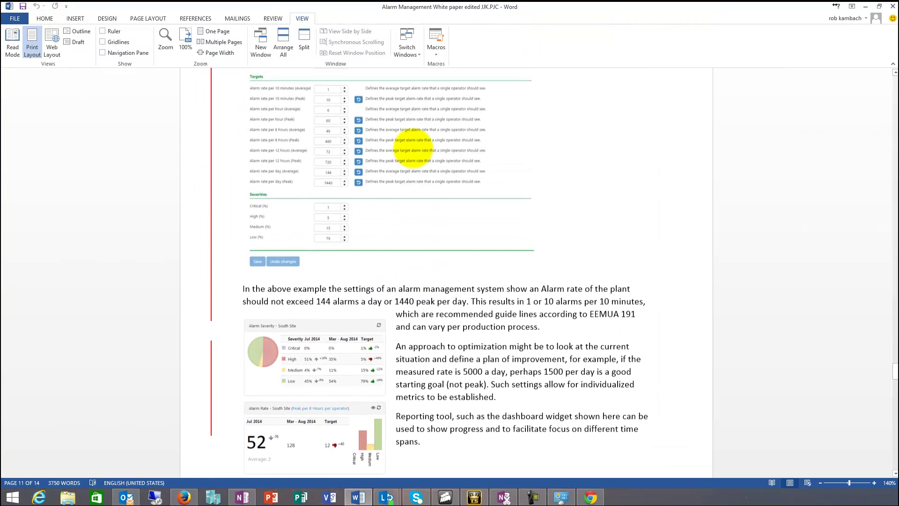
pyautogui.scroll(-2, 431, 193)
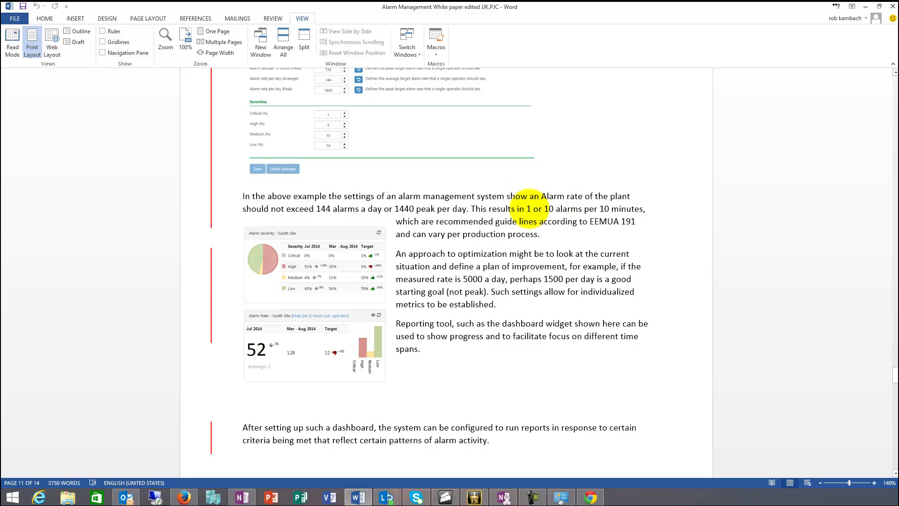
pyautogui.click(530, 207)
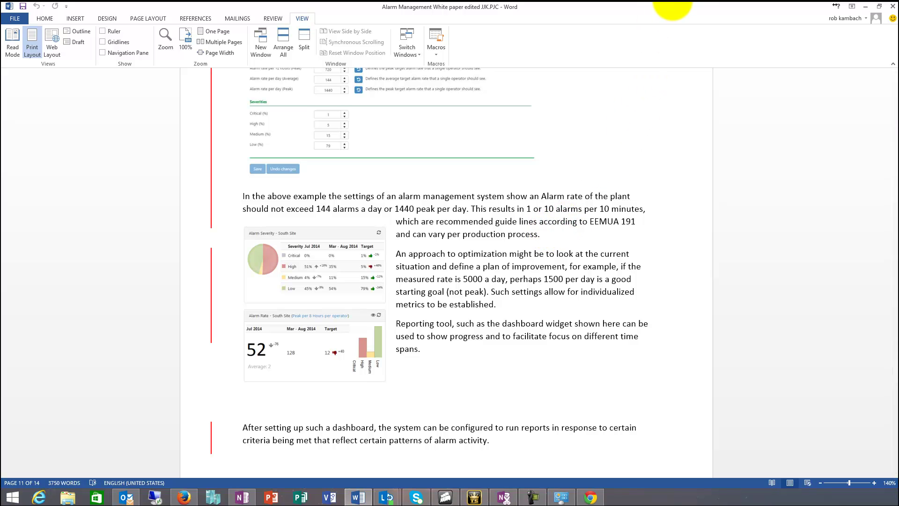
pyautogui.moveTo(668, 7); pyautogui.dragTo(0, 60)
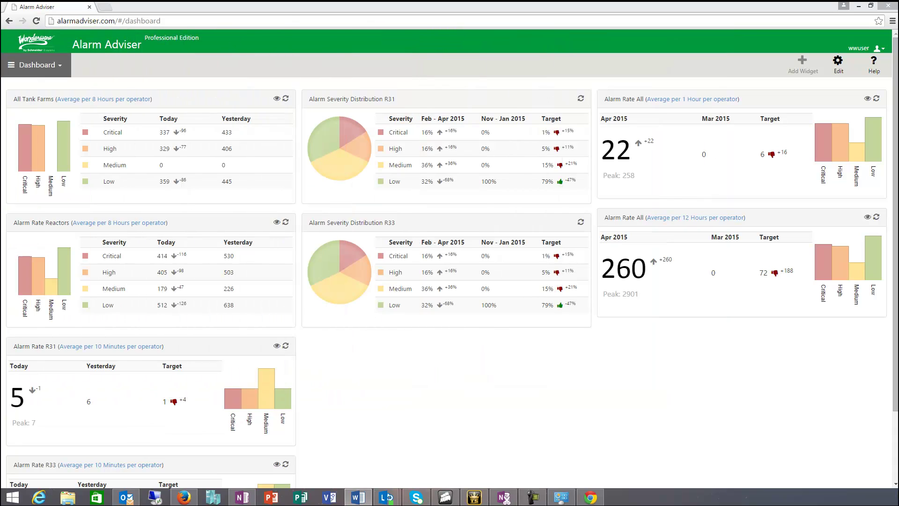
# Step: Open Settings and flip between the KPIs and Systems tabs, ending on the Wonderware systems list
pyautogui.click(49, 65)
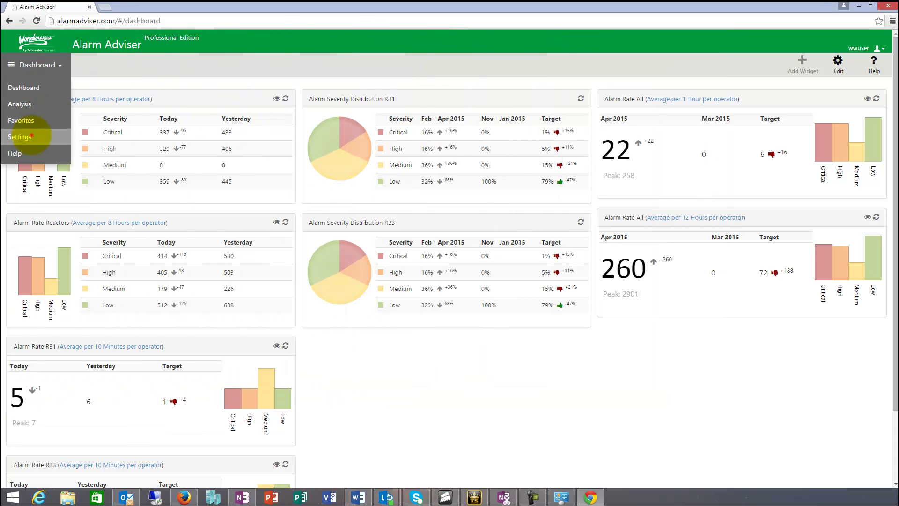
pyautogui.click(29, 137)
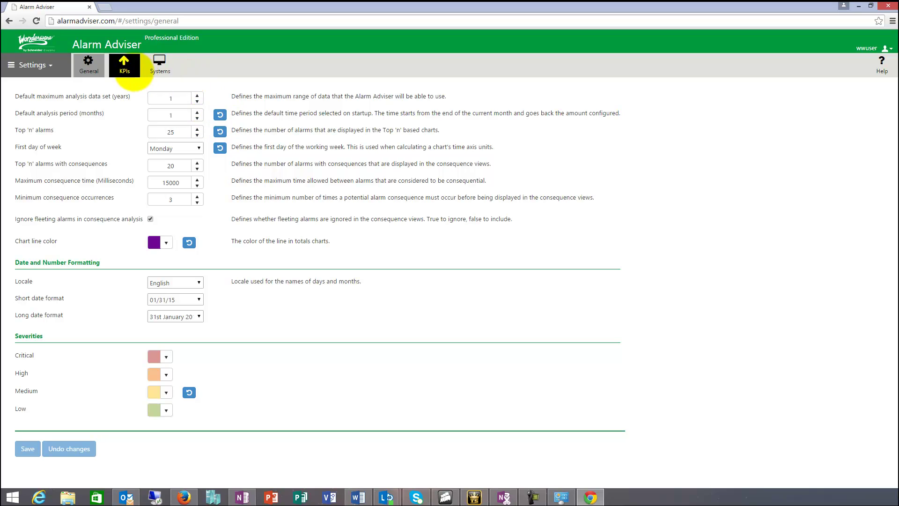
pyautogui.click(126, 68)
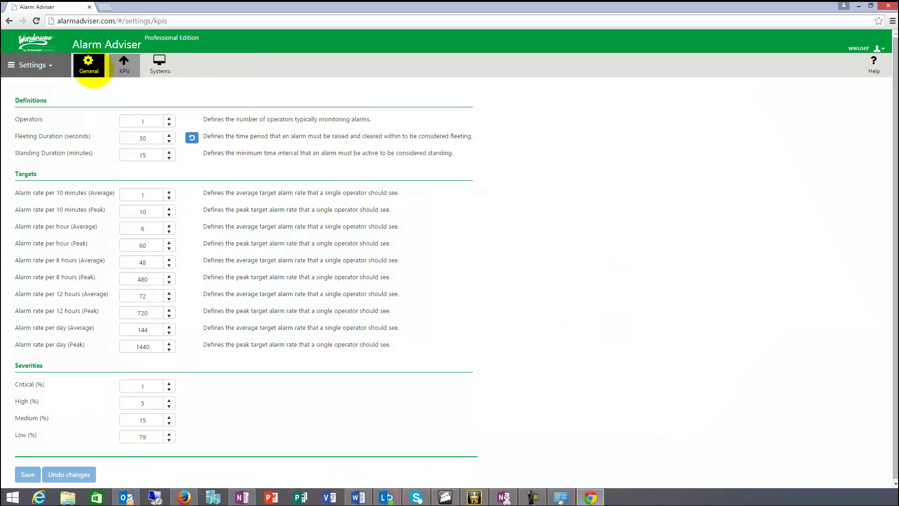
pyautogui.click(155, 66)
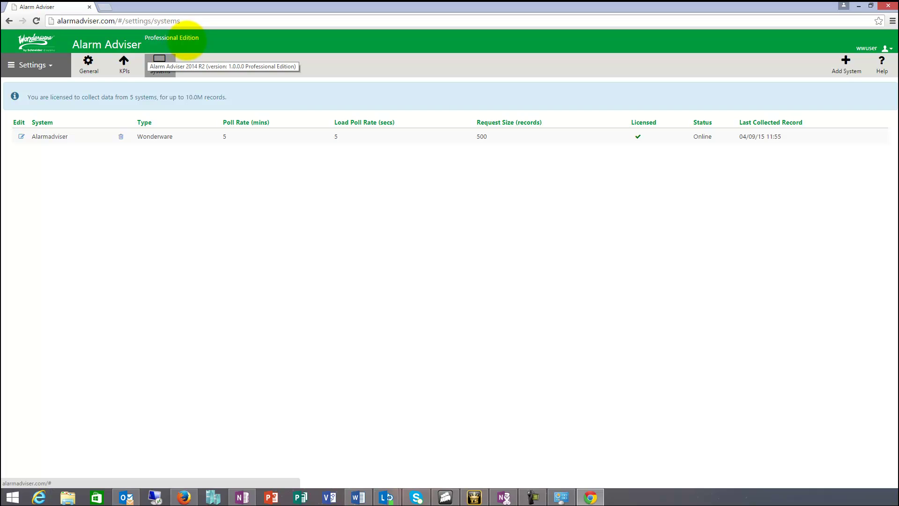
pyautogui.click(124, 63)
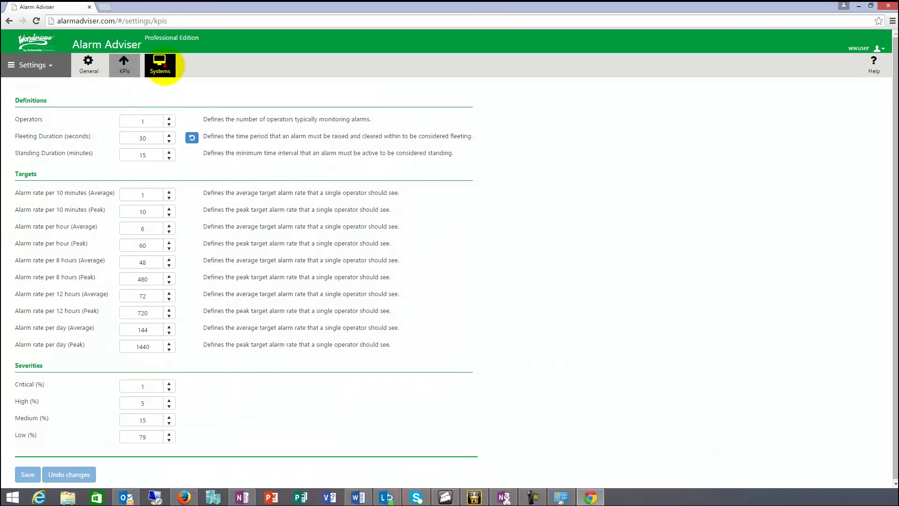
pyautogui.click(163, 66)
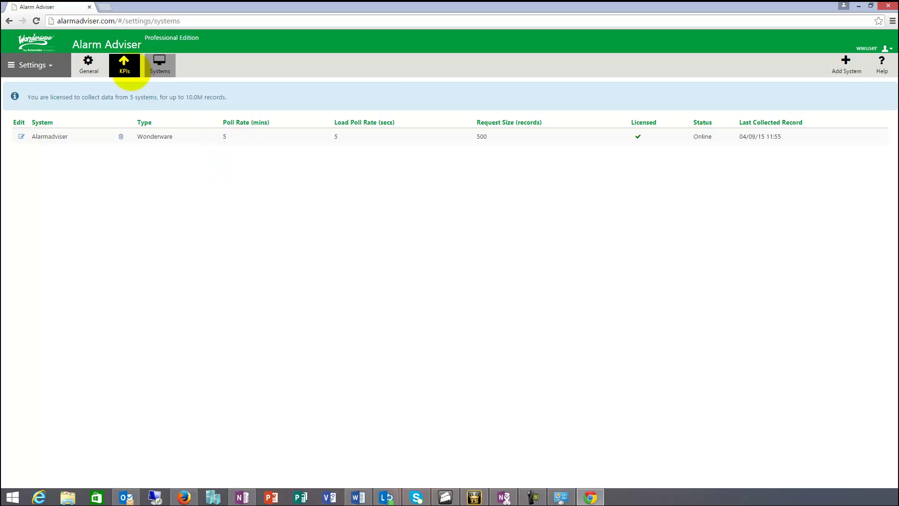
# Step: Check the KPIs tab's alarm-rate targets and severity percentages, then switch back to Dashboard
pyautogui.click(124, 66)
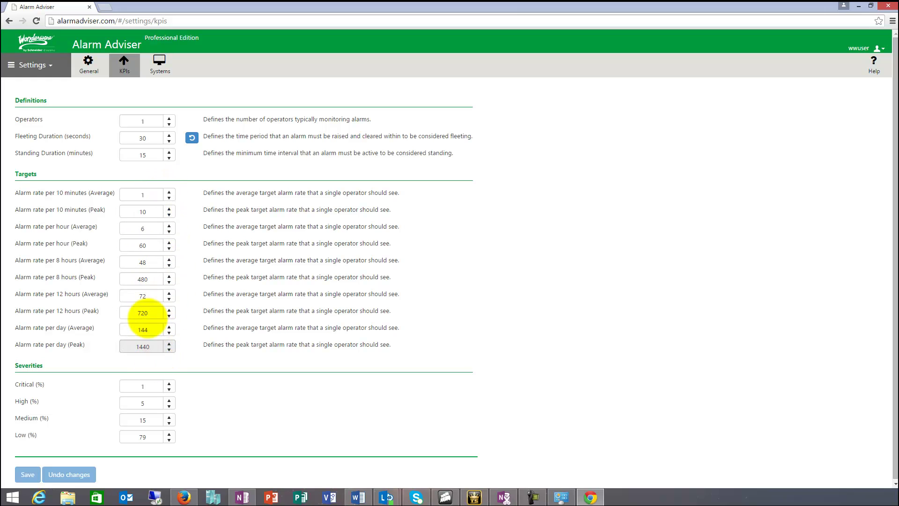
pyautogui.click(42, 71)
pyautogui.click(36, 89)
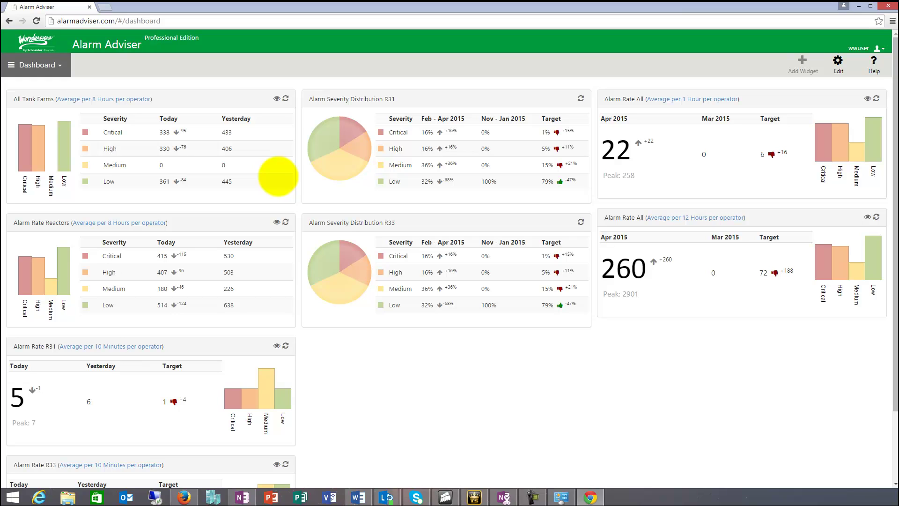
pyautogui.click(841, 69)
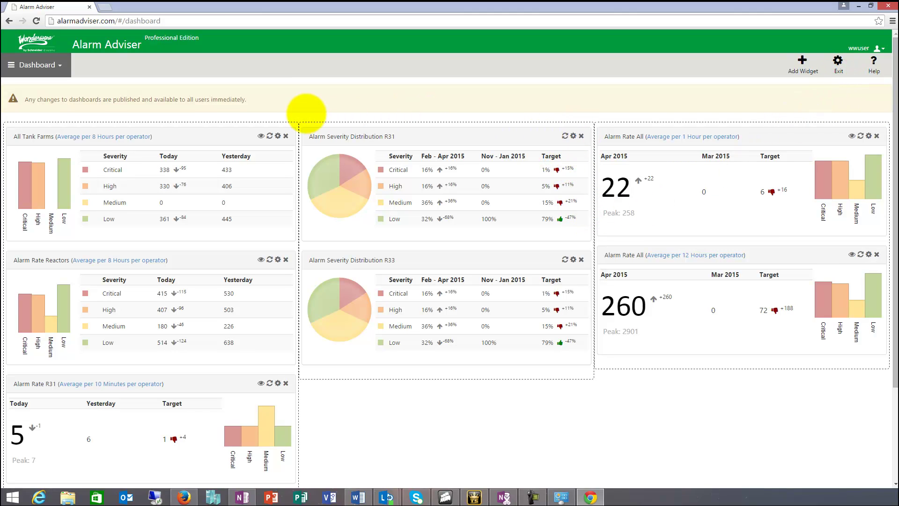
pyautogui.click(803, 62)
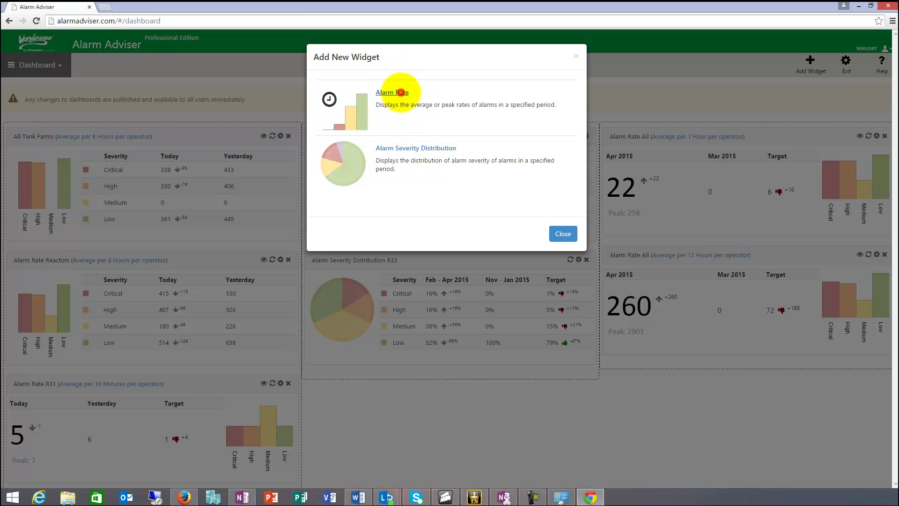
pyautogui.click(399, 92)
pyautogui.click(277, 136)
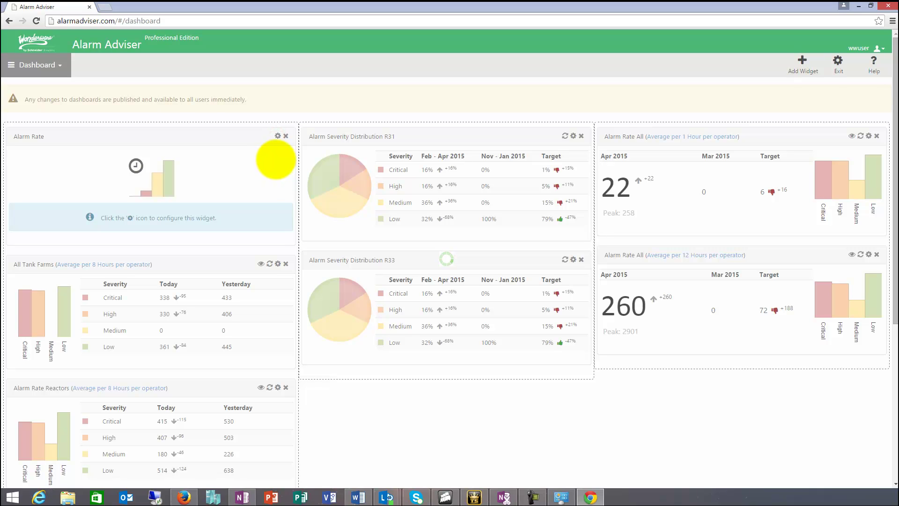
pyautogui.click(278, 136)
pyautogui.click(547, 112)
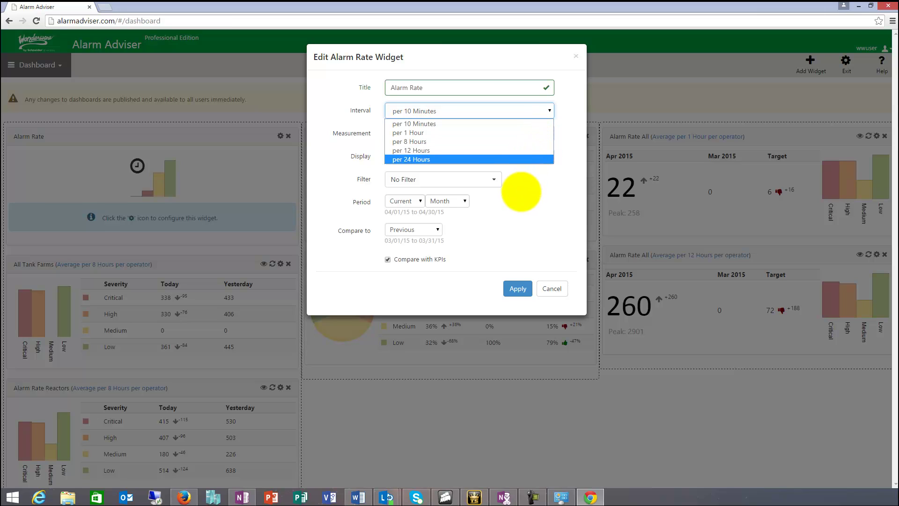
pyautogui.click(521, 191)
pyautogui.click(494, 179)
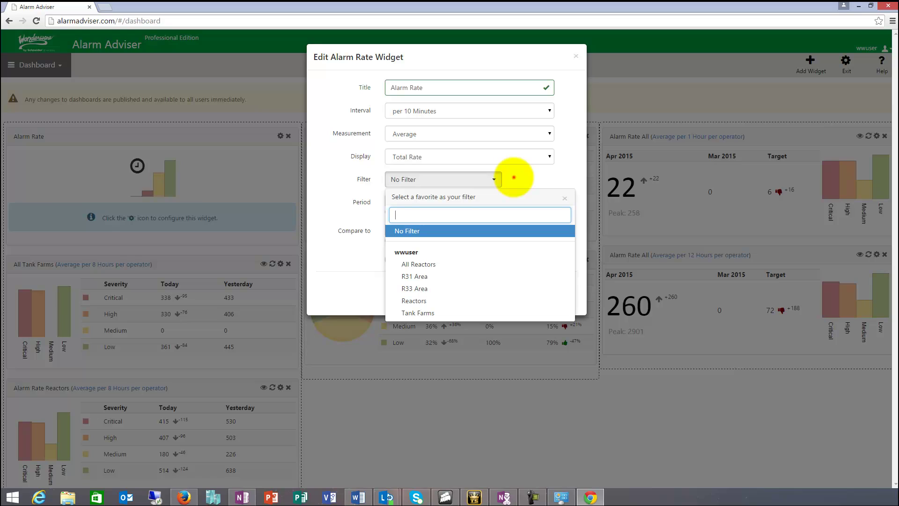
pyautogui.click(514, 177)
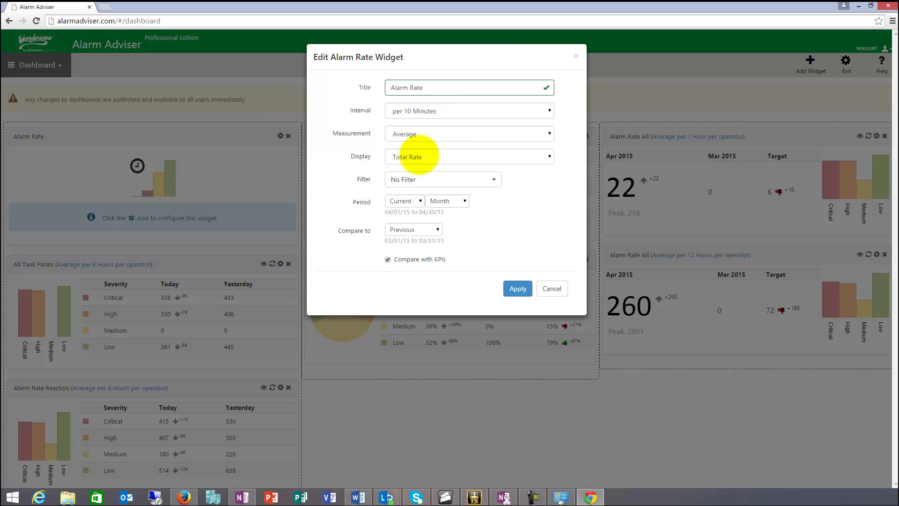
pyautogui.click(419, 156)
pyautogui.click(421, 154)
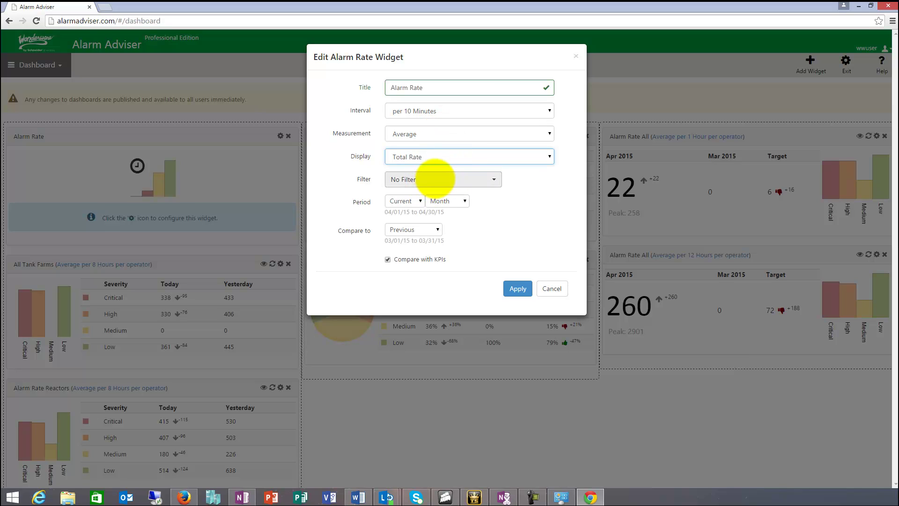
pyautogui.click(418, 200)
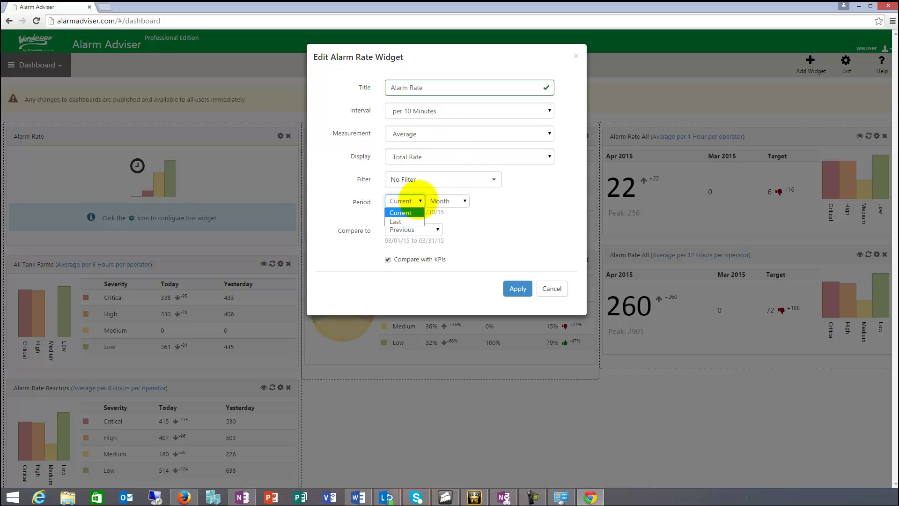
pyautogui.click(442, 201)
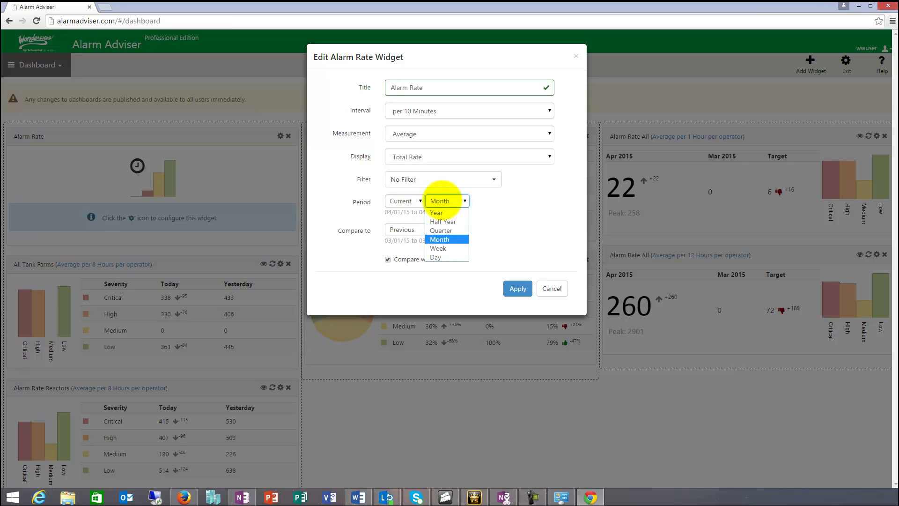
pyautogui.click(493, 197)
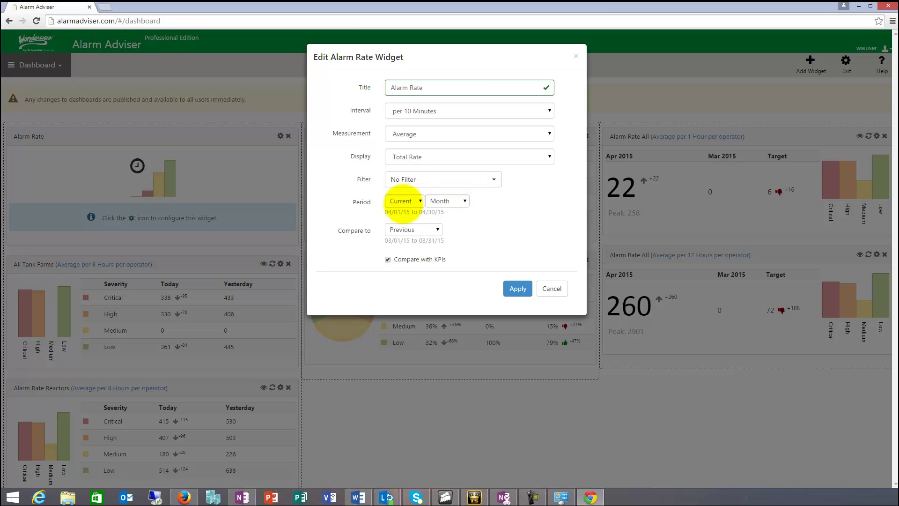
pyautogui.click(404, 202)
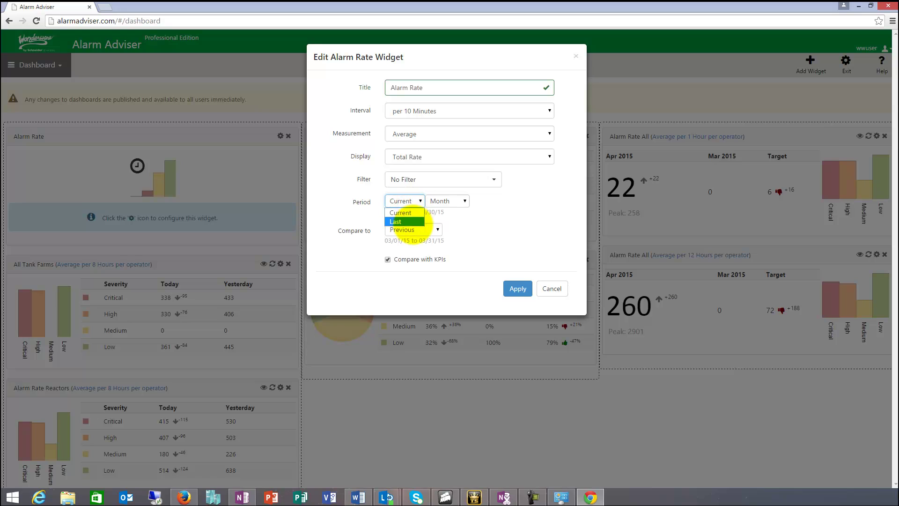
pyautogui.click(412, 221)
pyautogui.click(482, 199)
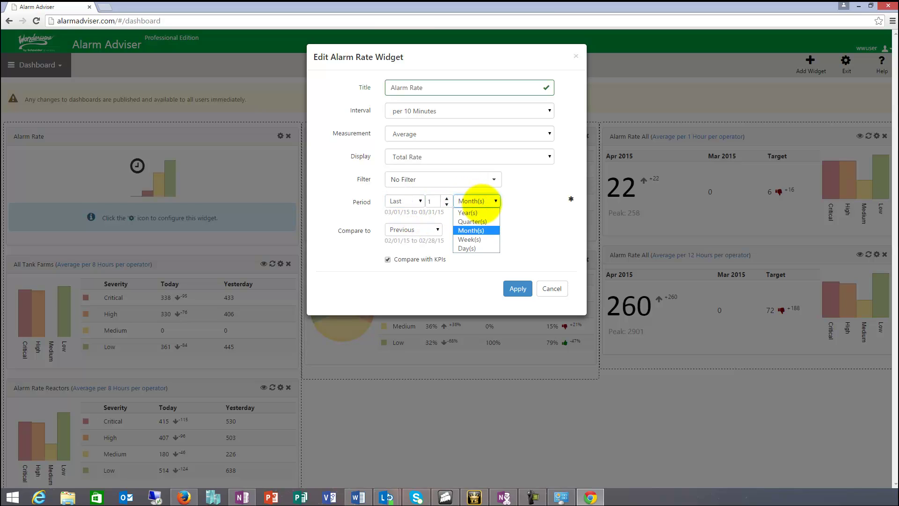
pyautogui.click(526, 212)
pyautogui.click(429, 227)
pyautogui.click(457, 232)
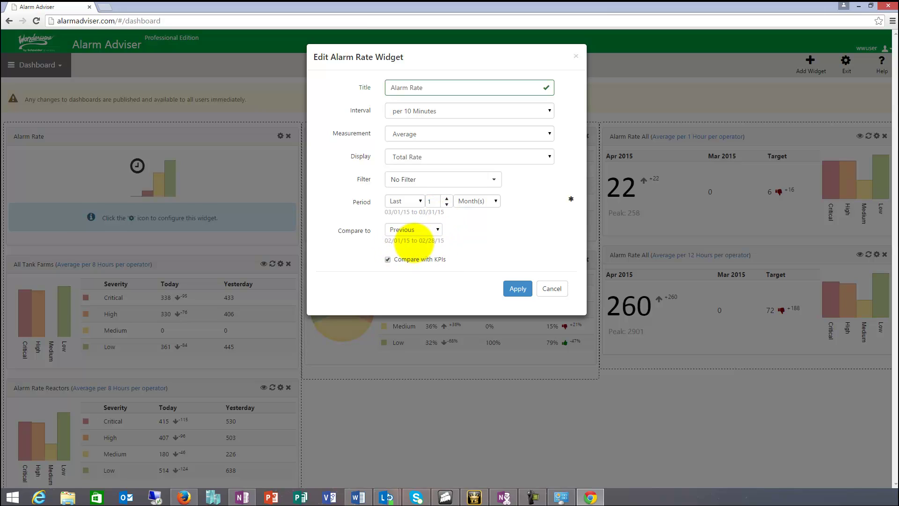
pyautogui.click(404, 201)
pyautogui.click(399, 215)
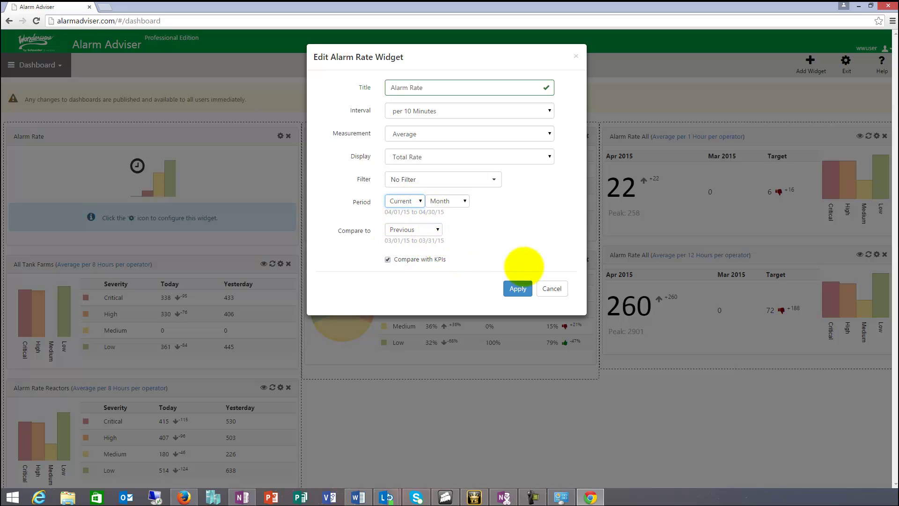
pyautogui.click(551, 286)
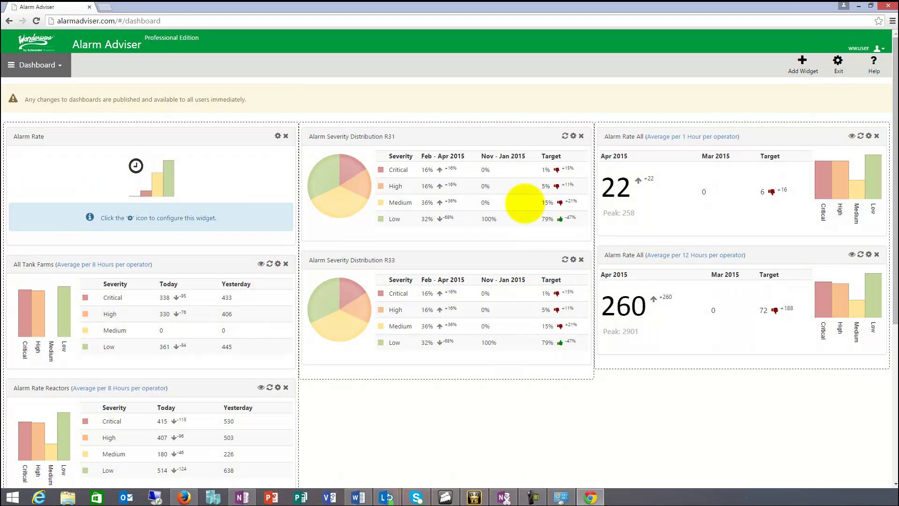
# Step: Delete the unconfigured Alarm Rate widget and toggle All Tank Farms, leaving it in rate view
pyautogui.click(286, 135)
pyautogui.click(516, 122)
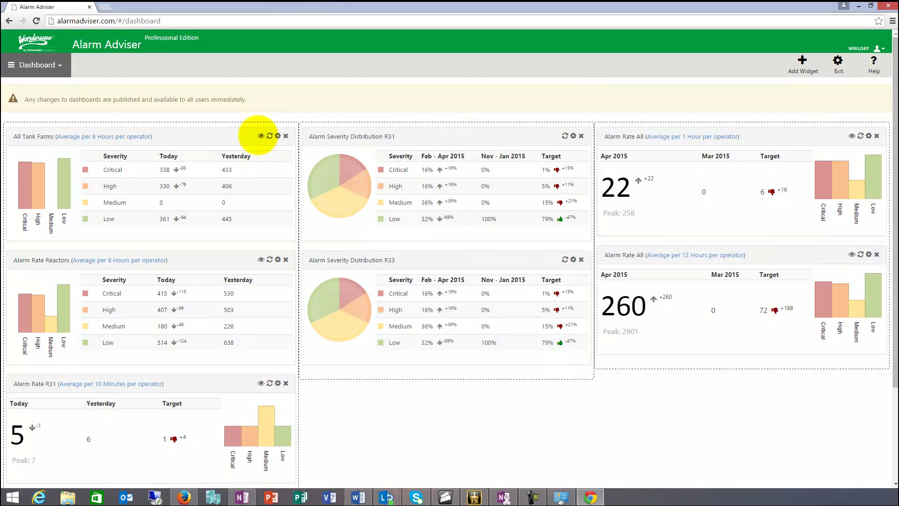
pyautogui.click(260, 135)
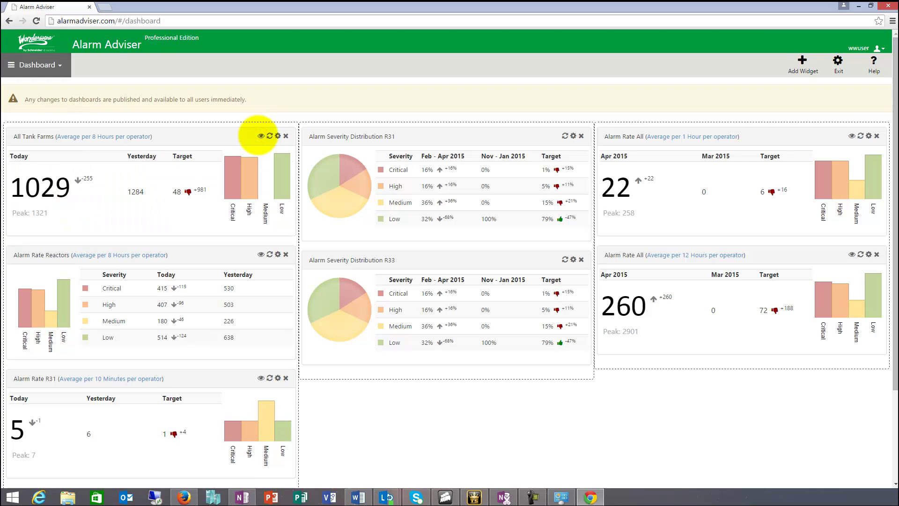
pyautogui.click(259, 136)
pyautogui.click(259, 135)
pyautogui.click(259, 136)
pyautogui.click(259, 135)
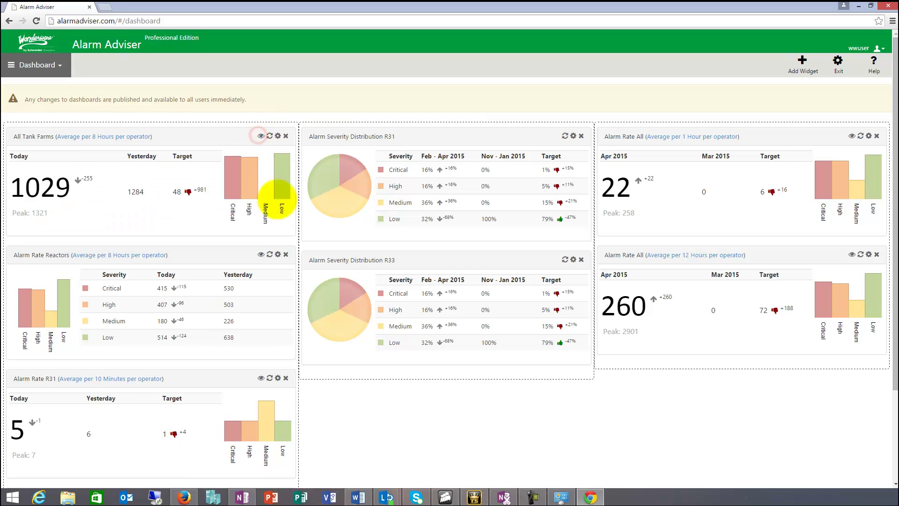
# Step: Switch Alarm Rate Reactors to rate view, with Alarm Rate R31 ending in rate view too
pyautogui.click(262, 377)
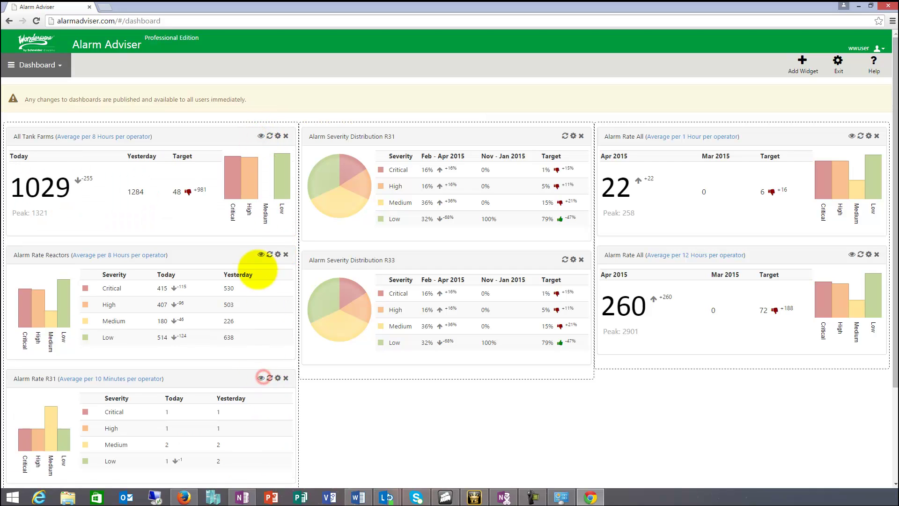
pyautogui.click(261, 254)
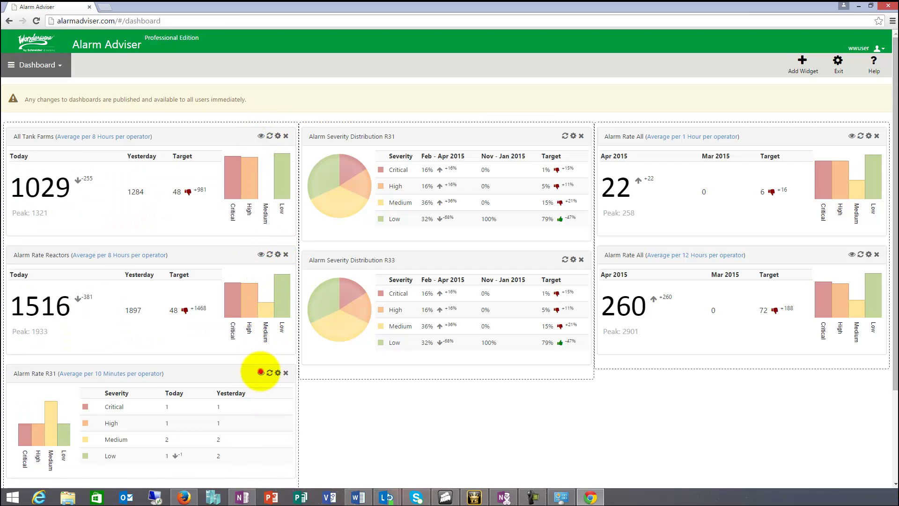
pyautogui.click(261, 373)
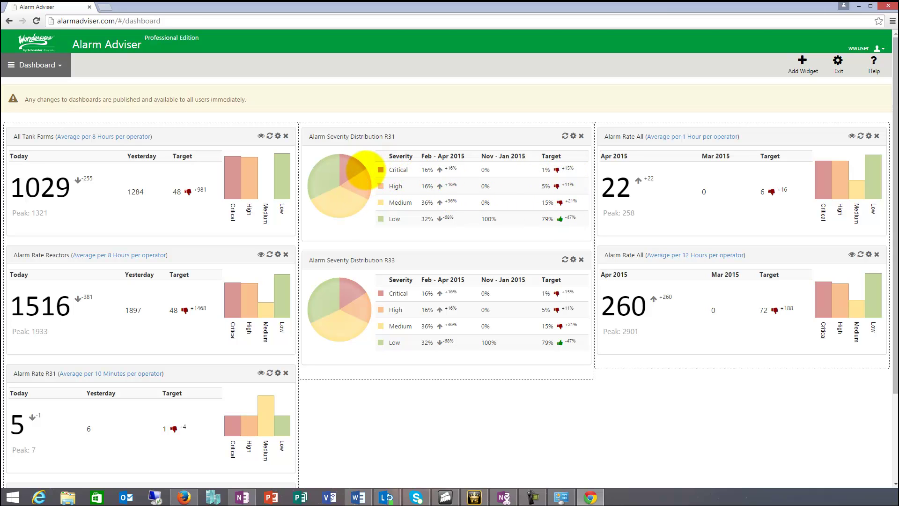
pyautogui.moveTo(359, 167)
pyautogui.moveTo(358, 203)
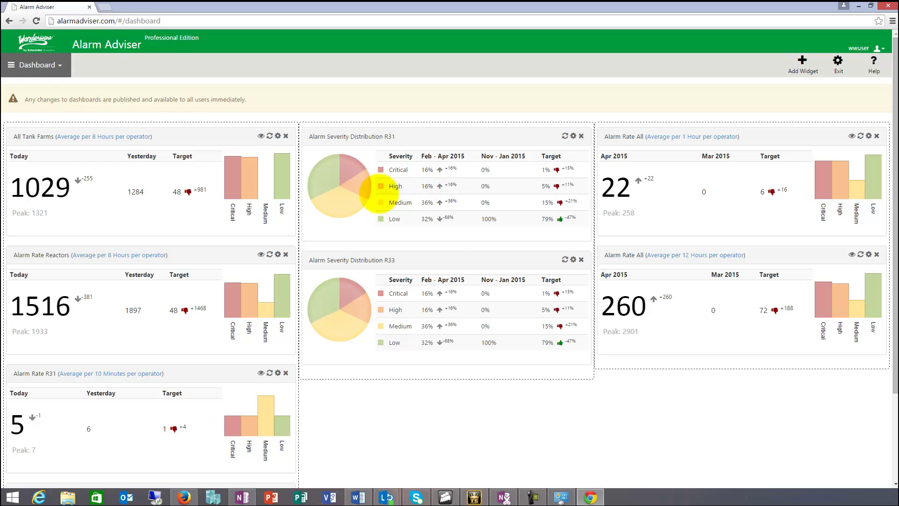
pyautogui.moveTo(328, 157)
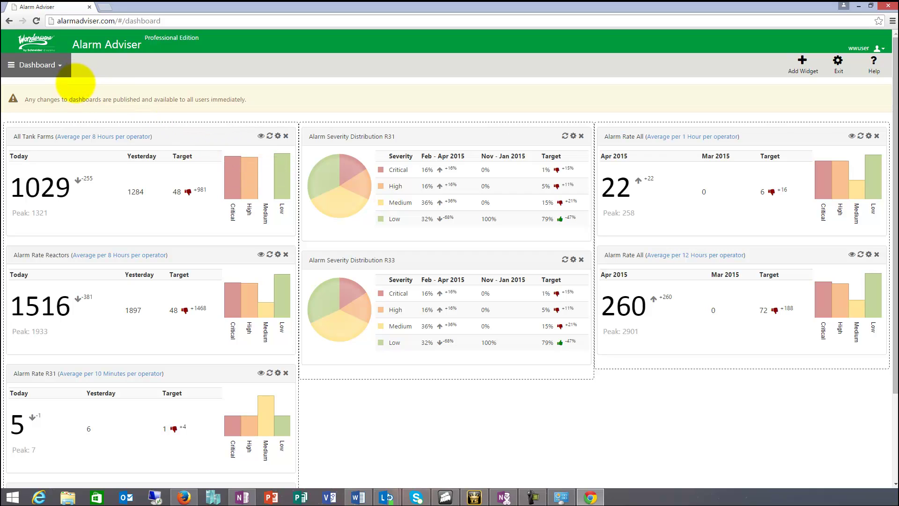
# Step: Open the Analysis Total alarm activity report and drag the Word white paper over it
pyautogui.click(54, 65)
pyautogui.click(59, 99)
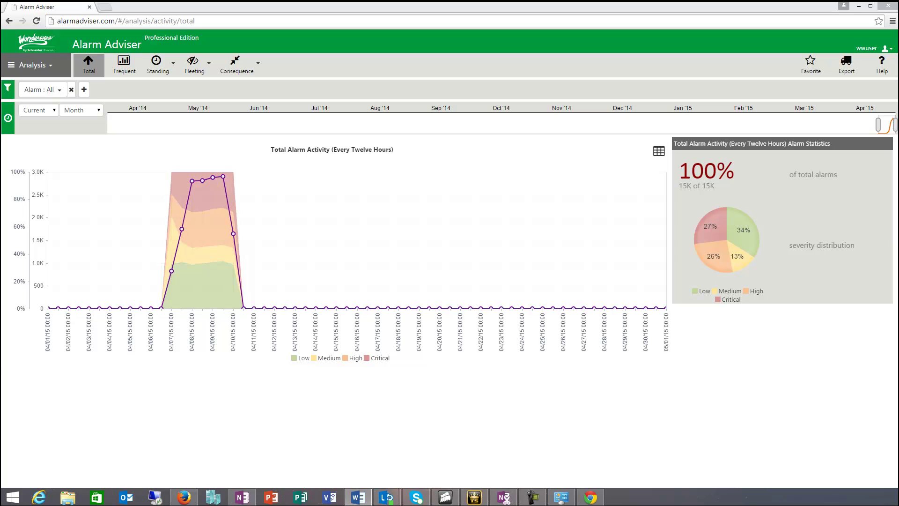
pyautogui.moveTo(0, 110); pyautogui.dragTo(511, 40)
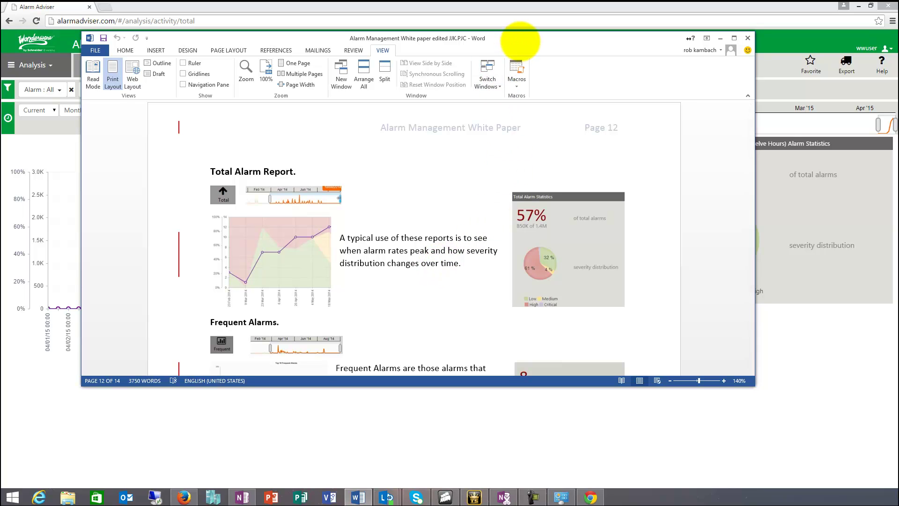
# Step: Drag the Word window off to the left and return to the Chrome Total report
pyautogui.moveTo(518, 40); pyautogui.dragTo(0, 40)
pyautogui.click(117, 211)
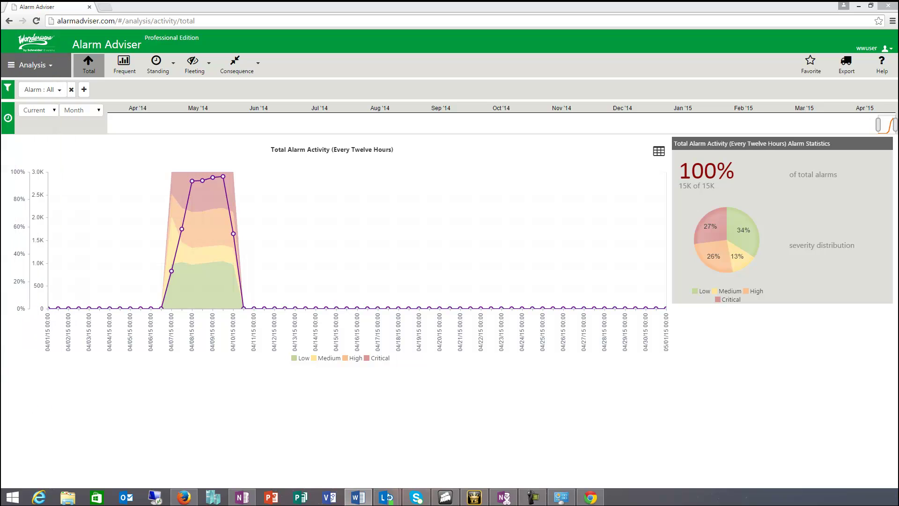
# Step: Set the Total report period to Week, charting alarm activity every three hours
pyautogui.moveTo(220, 218)
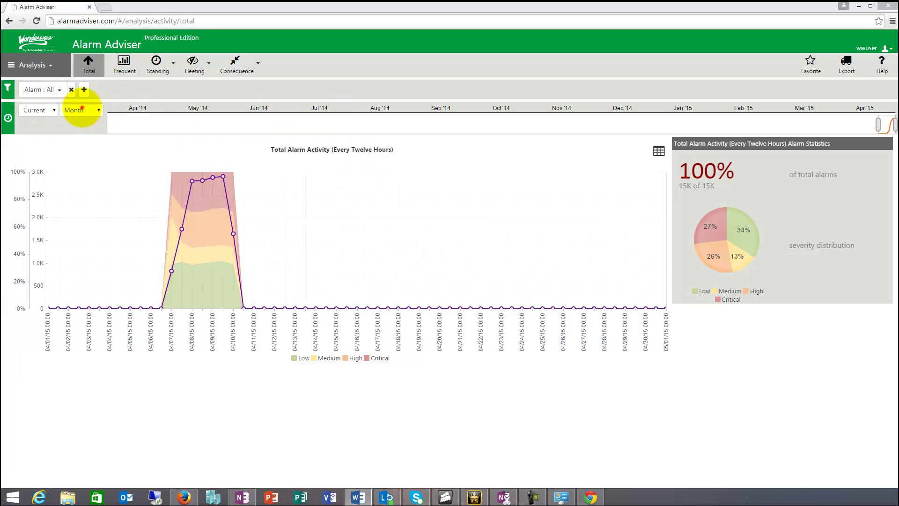
pyautogui.click(80, 110)
pyautogui.click(83, 154)
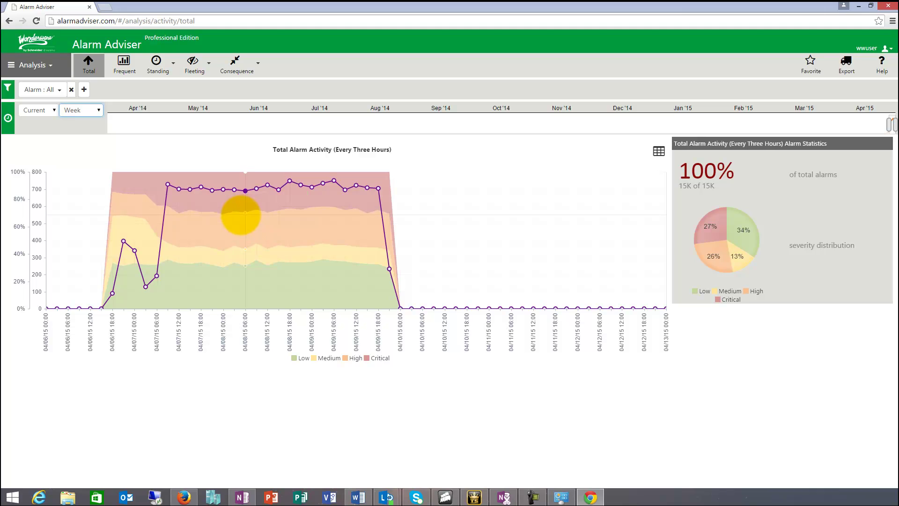
pyautogui.moveTo(227, 215)
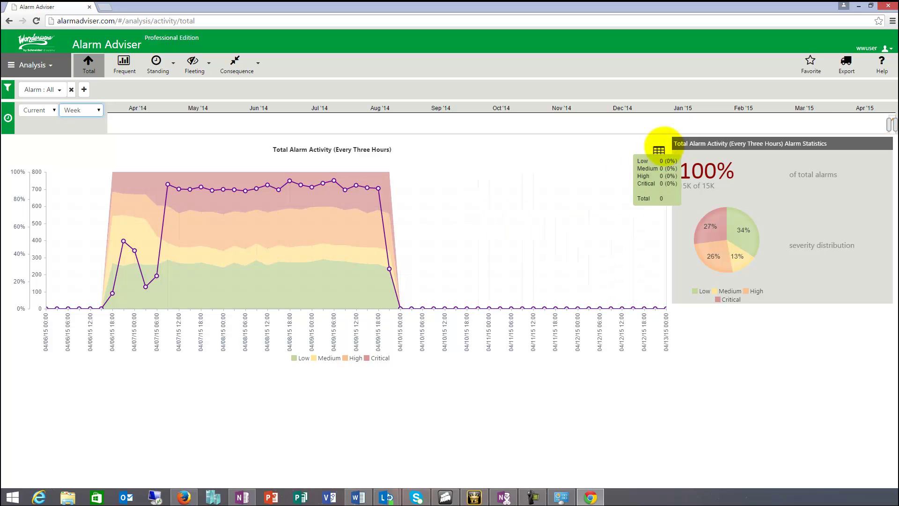
pyautogui.click(659, 150)
pyautogui.scroll(-4, 542, 236)
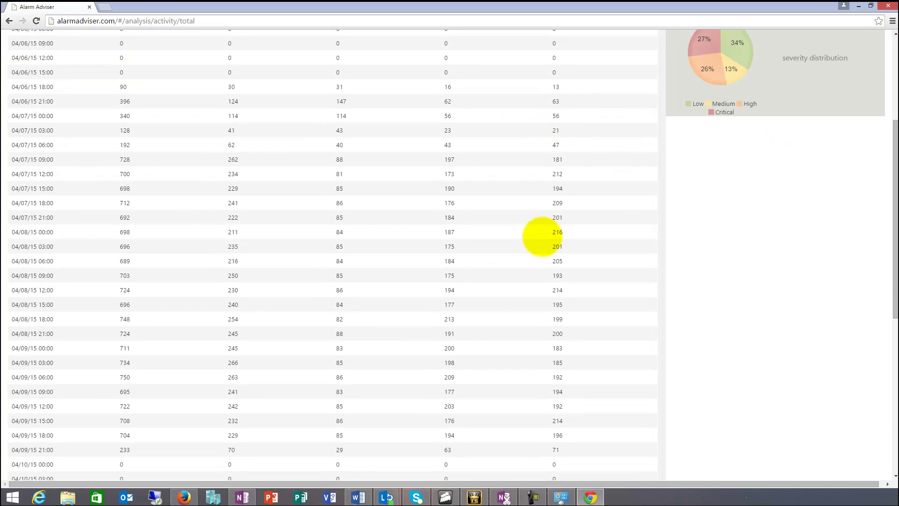
pyautogui.scroll(-7, 542, 237)
pyautogui.scroll(12, 542, 237)
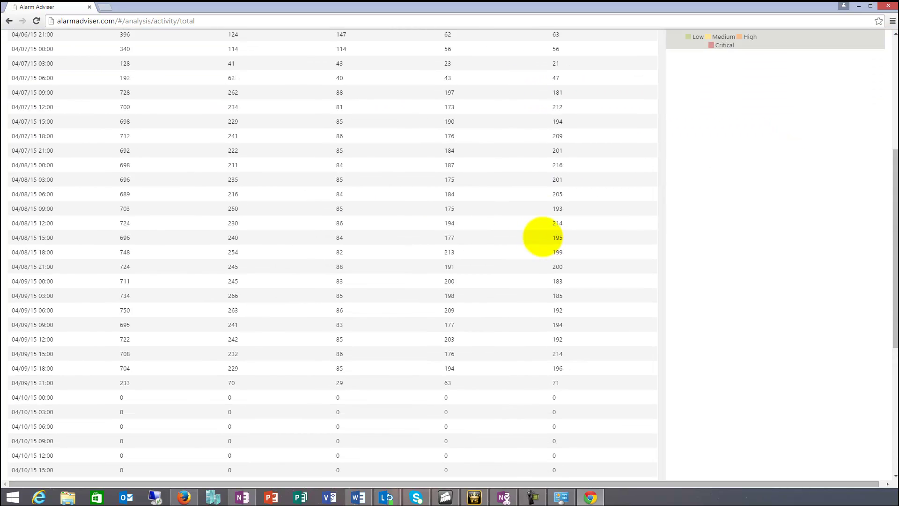
pyautogui.click(652, 150)
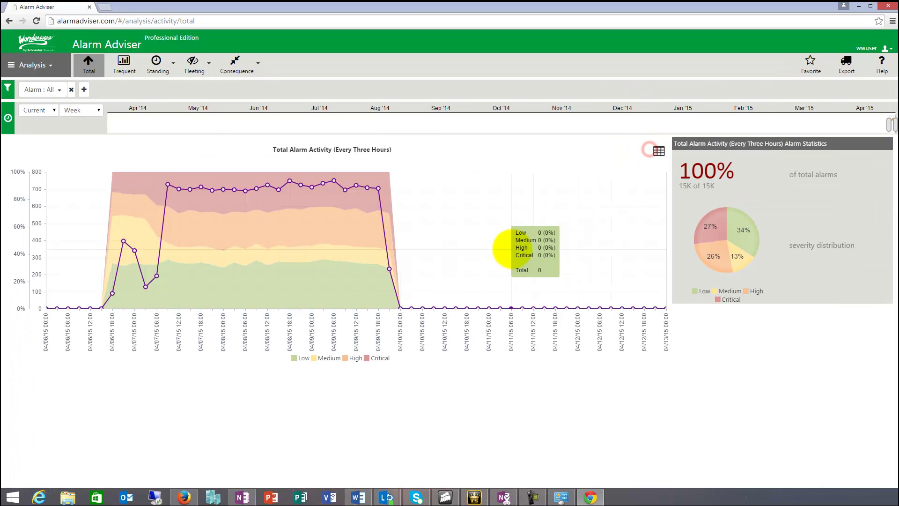
pyautogui.moveTo(715, 208)
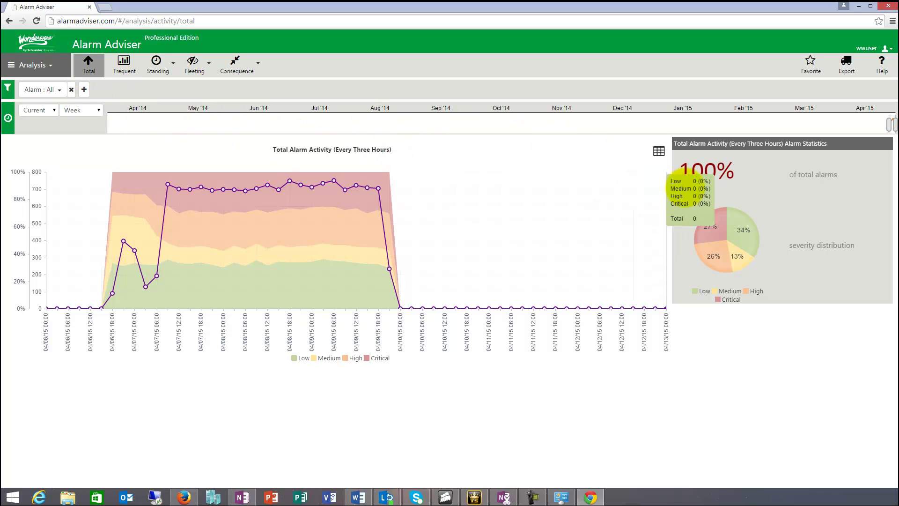
pyautogui.click(100, 109)
pyautogui.click(73, 166)
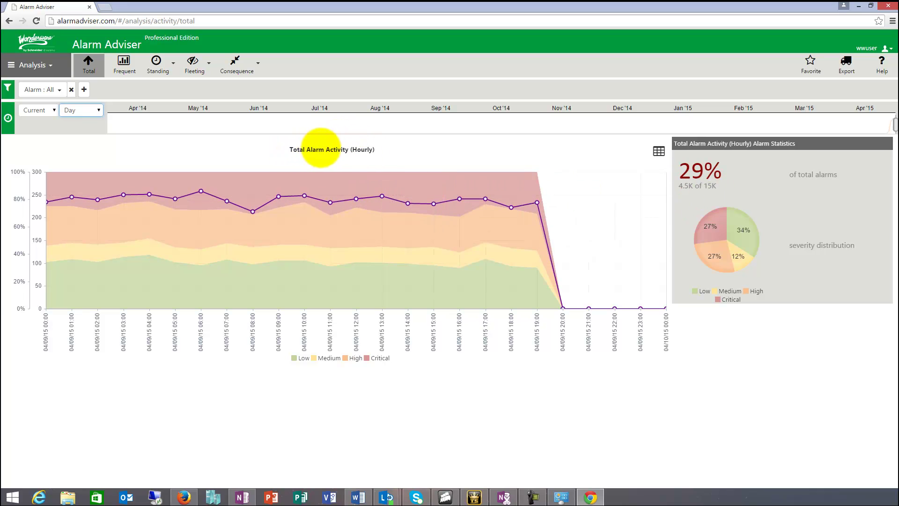
pyautogui.moveTo(374, 148); pyautogui.dragTo(295, 151)
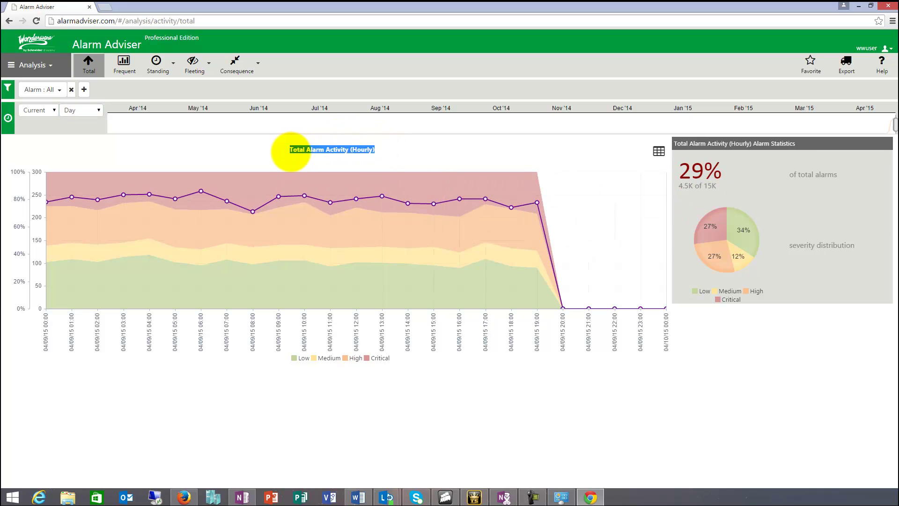
pyautogui.click(46, 109)
pyautogui.click(87, 109)
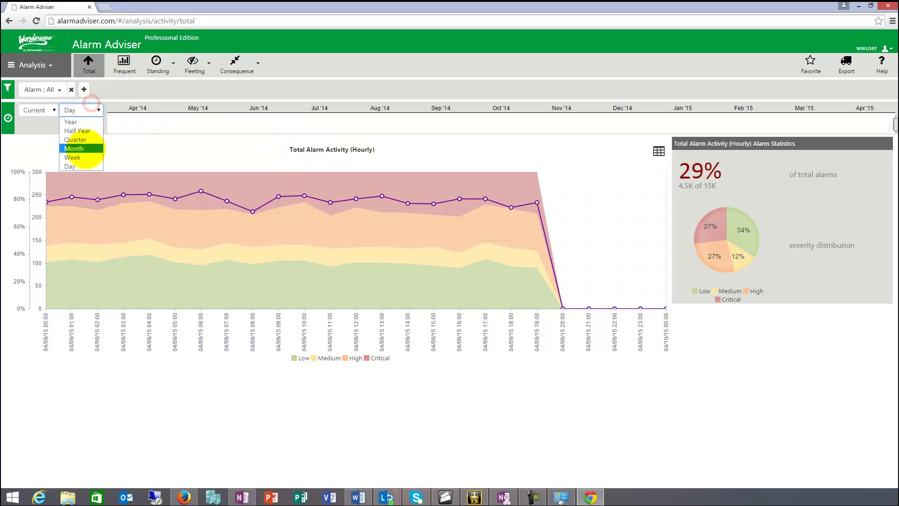
pyautogui.click(83, 157)
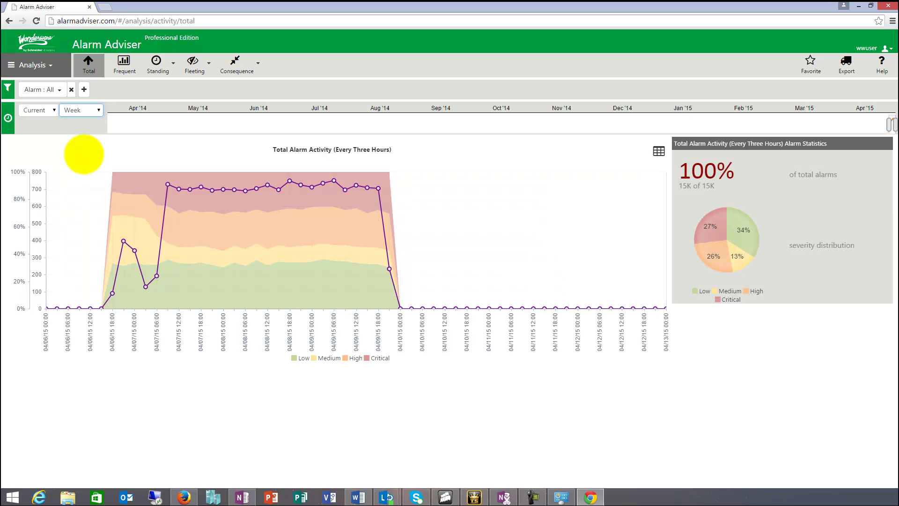
pyautogui.moveTo(190, 193)
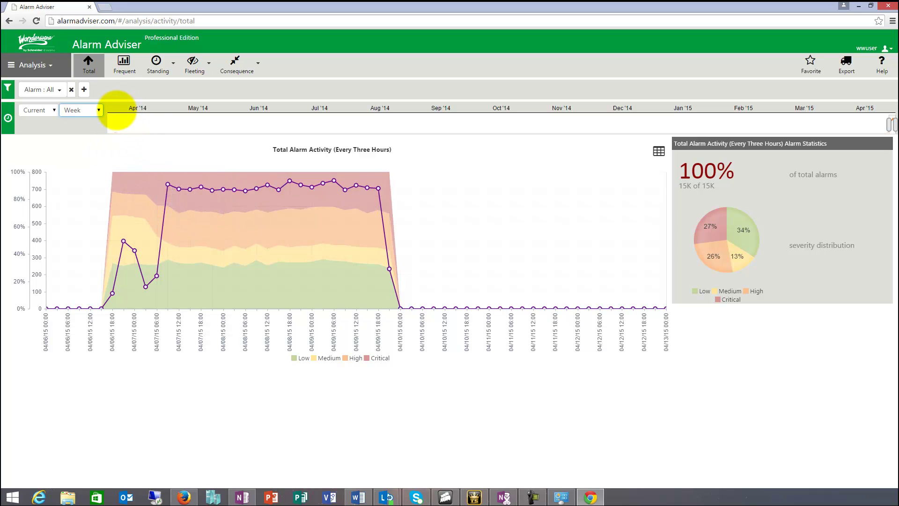
# Step: Add an Is Acknowledged = True filter, narrowing the Total report to 76 alarms
pyautogui.click(84, 89)
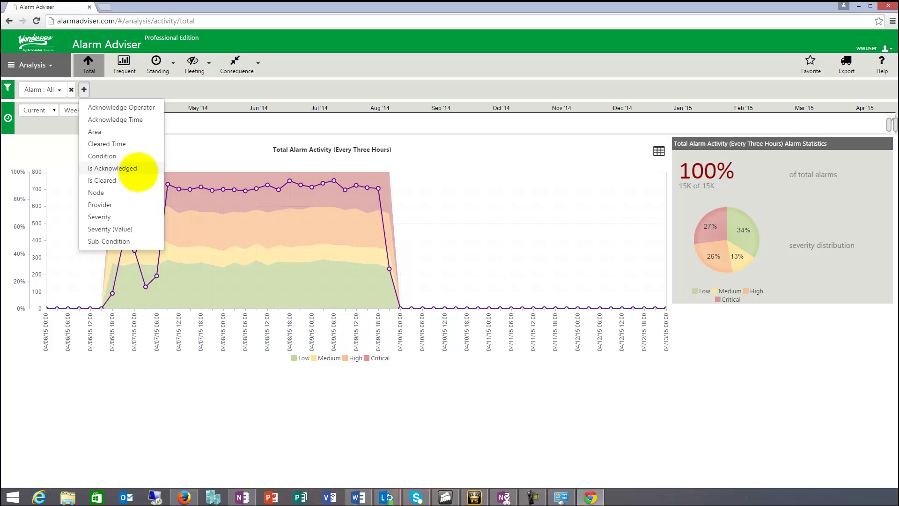
pyautogui.click(138, 172)
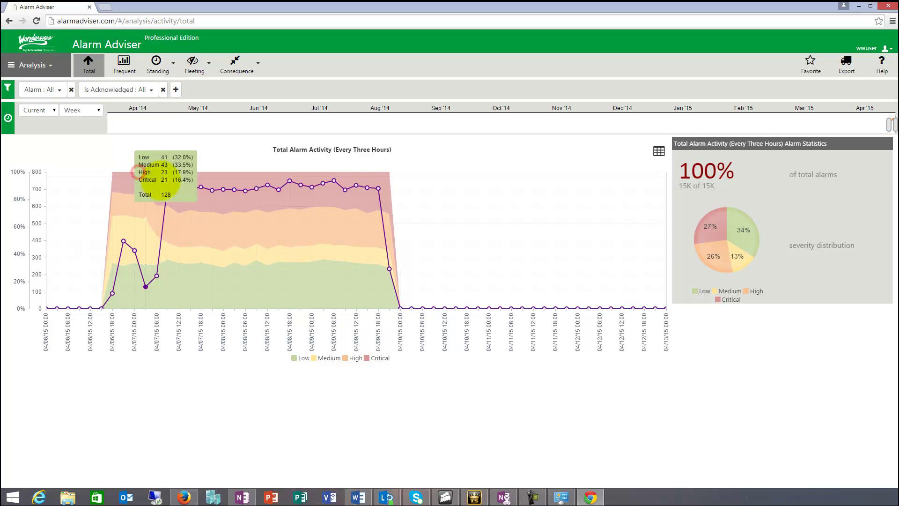
pyautogui.click(145, 90)
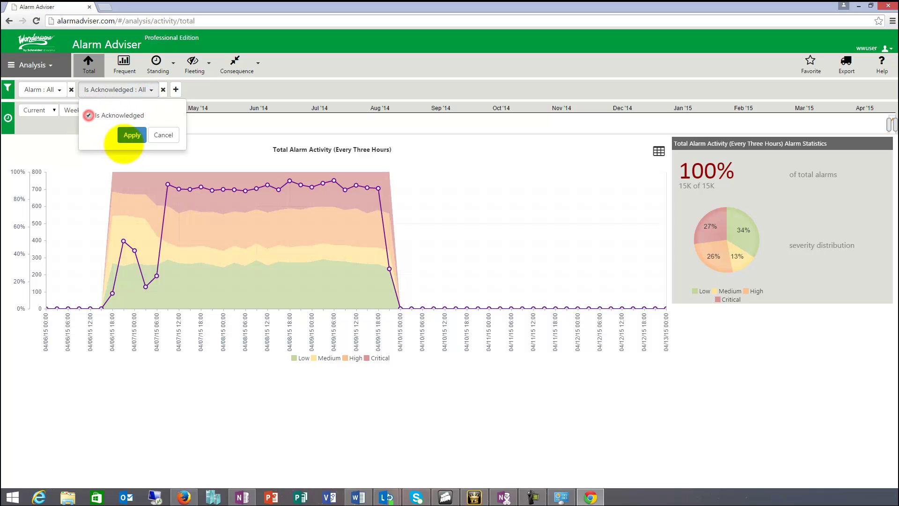
pyautogui.click(87, 116)
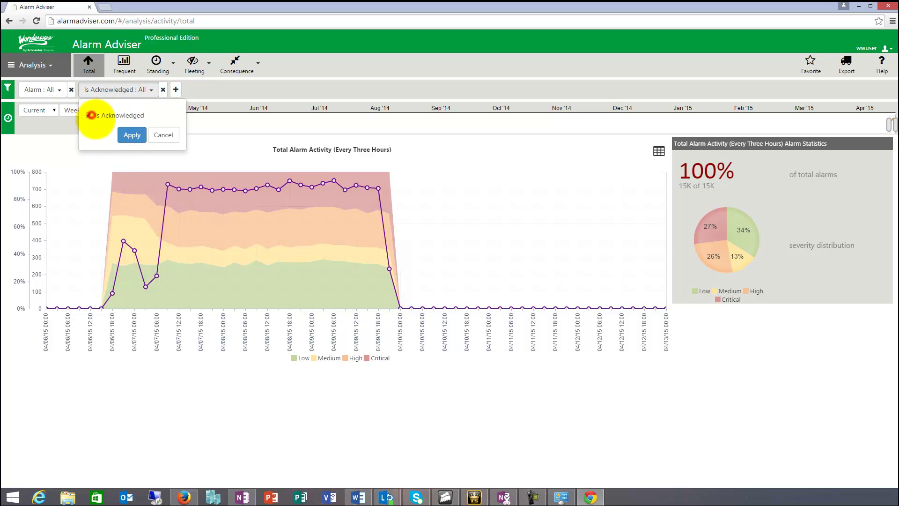
pyautogui.click(130, 136)
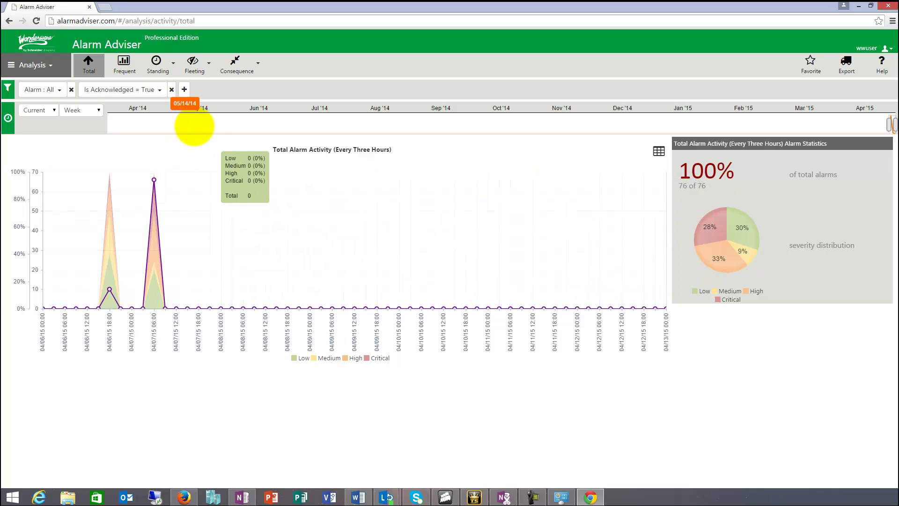
# Step: Remove the Is Acknowledged filter and bring up the list of filter fields again
pyautogui.click(159, 89)
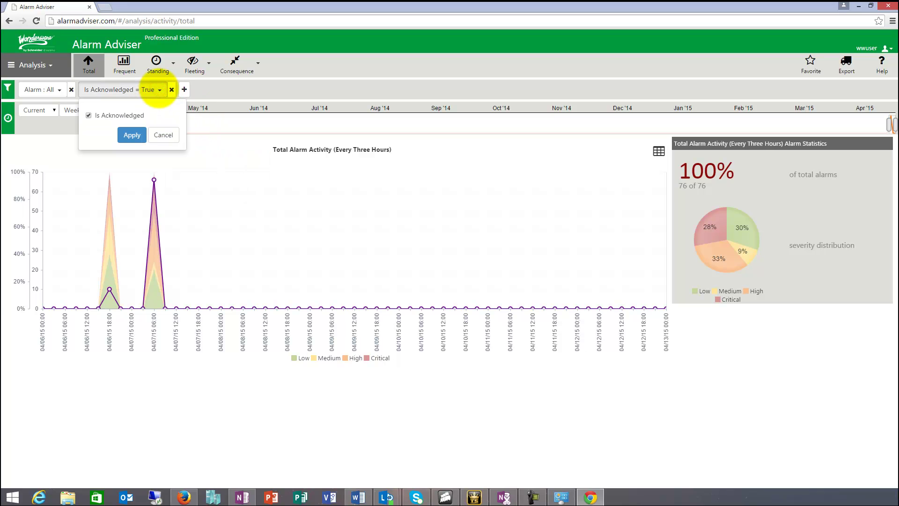
pyautogui.click(164, 135)
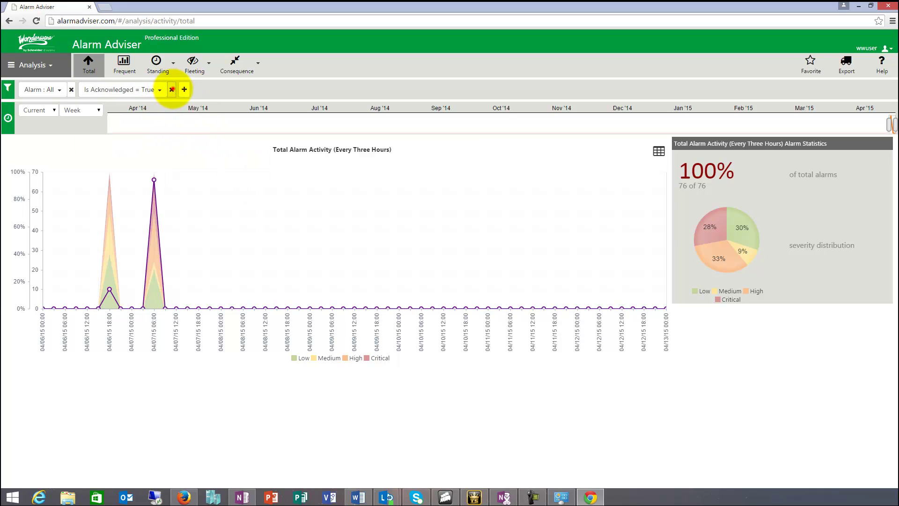
pyautogui.click(172, 89)
pyautogui.click(84, 89)
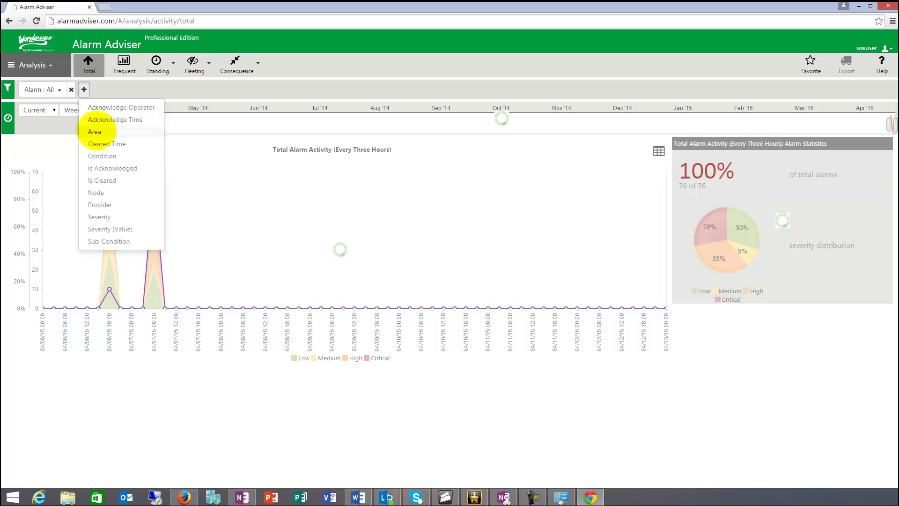
# Step: Add an Area filter that includes only R33_Area and R34_Area
pyautogui.click(94, 131)
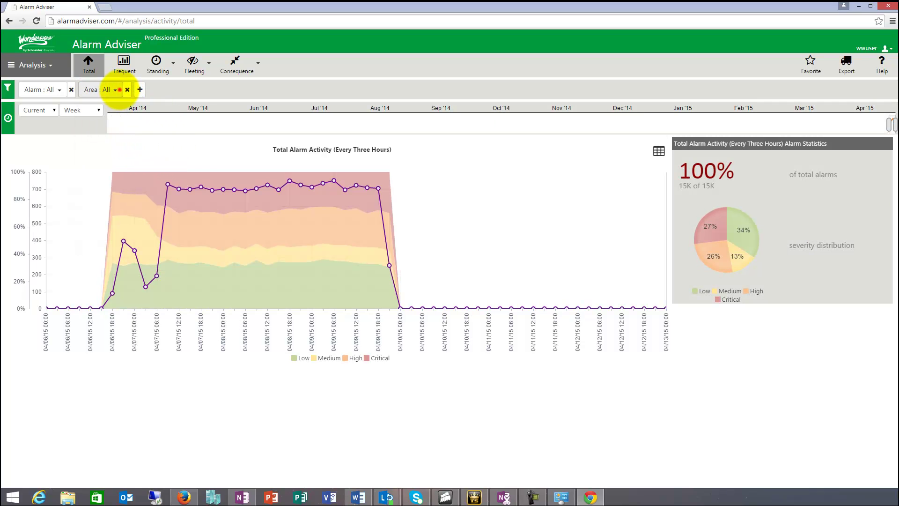
pyautogui.click(120, 90)
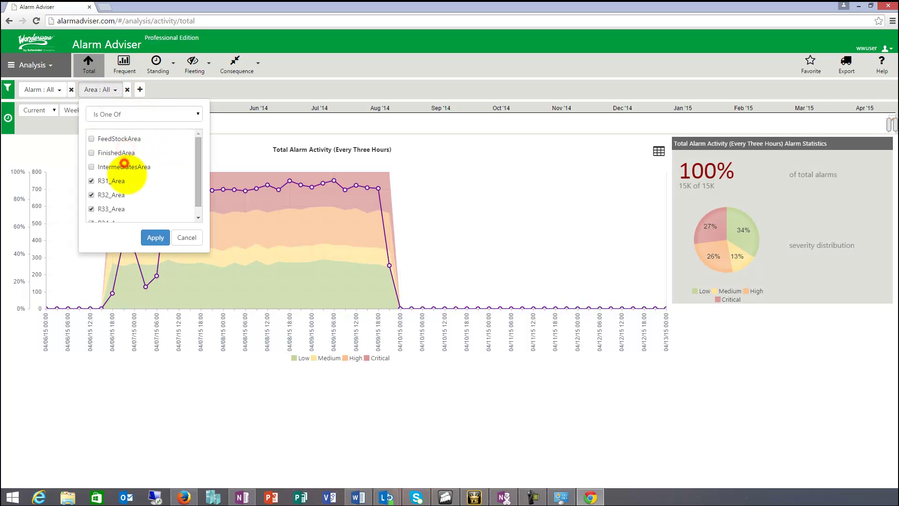
pyautogui.click(112, 181)
pyautogui.click(119, 194)
pyautogui.scroll(-1, 188, 192)
pyautogui.click(112, 198)
pyautogui.click(156, 238)
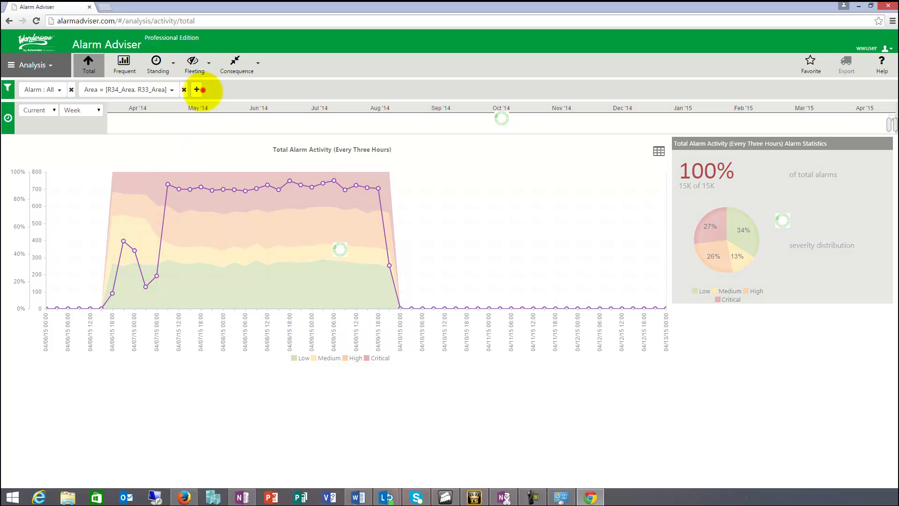
# Step: Add an Is Acknowledged = True filter to keep only acknowledged alarms
pyautogui.click(202, 90)
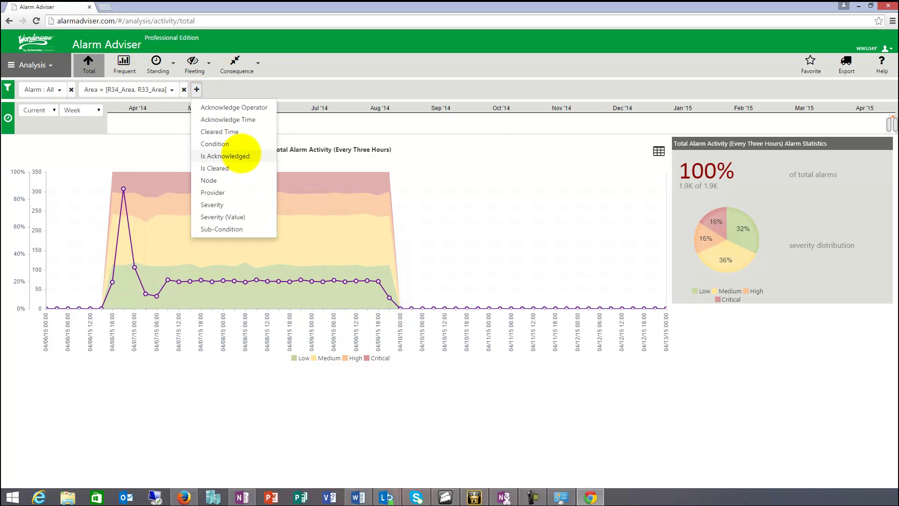
pyautogui.click(242, 156)
pyautogui.click(257, 90)
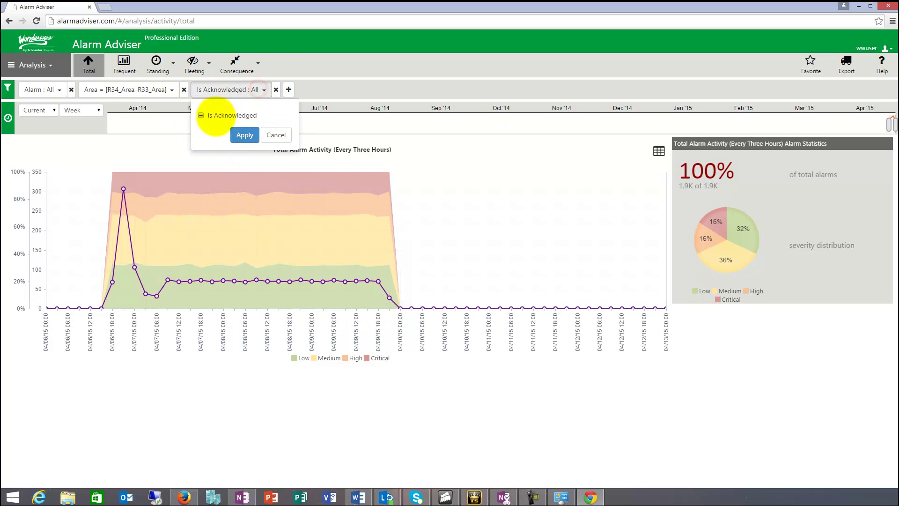
pyautogui.click(215, 116)
pyautogui.click(242, 135)
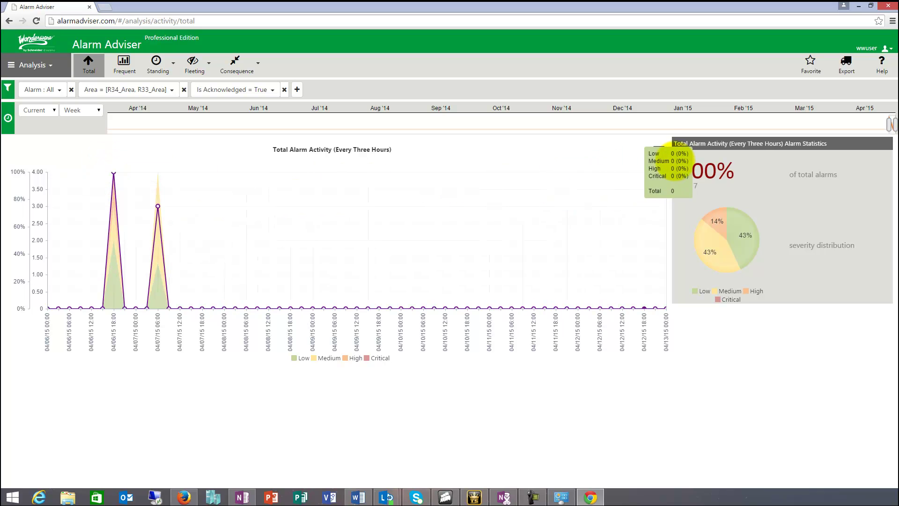
# Step: View the alarm activity as a data table, then switch back to the chart
pyautogui.click(657, 149)
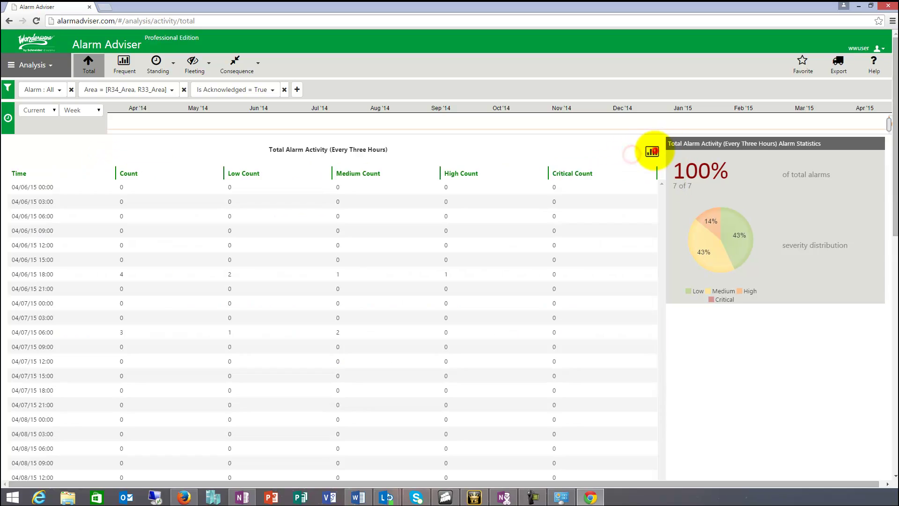
pyautogui.scroll(-9, 364, 239)
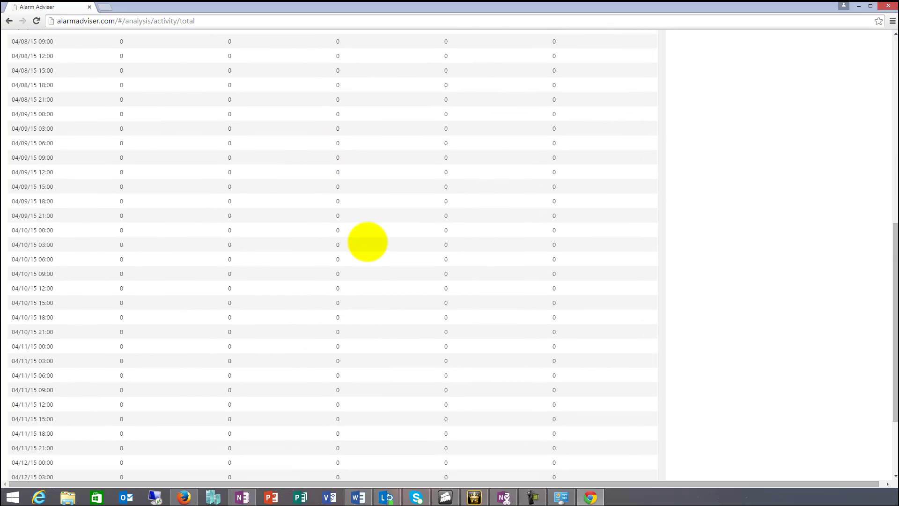
pyautogui.scroll(9, 367, 241)
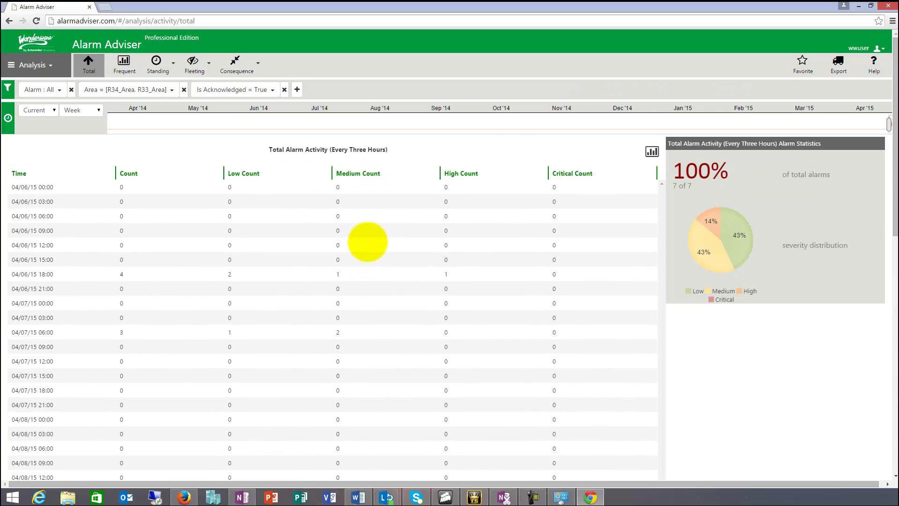
pyautogui.click(652, 152)
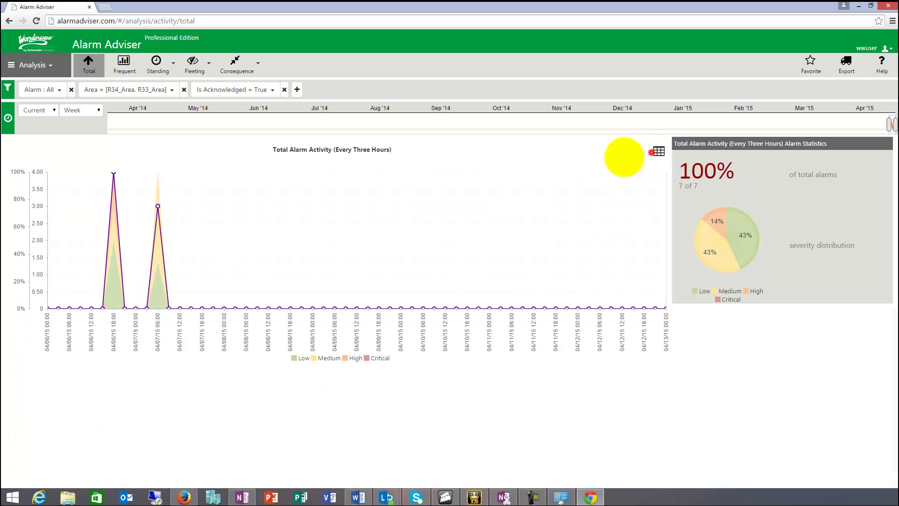
# Step: Open the Frequent report and show statistics for the second and third most frequent alarms
pyautogui.click(115, 70)
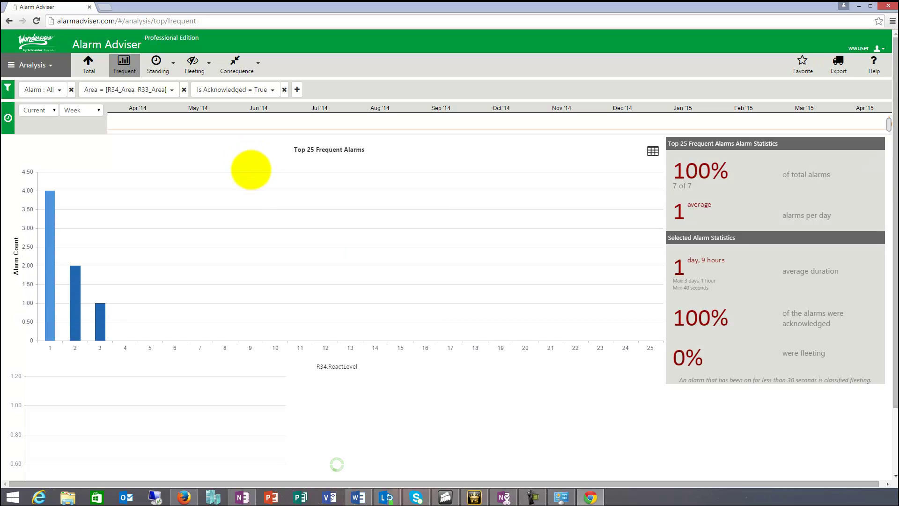
pyautogui.scroll(-2, 251, 169)
pyautogui.scroll(2, 252, 169)
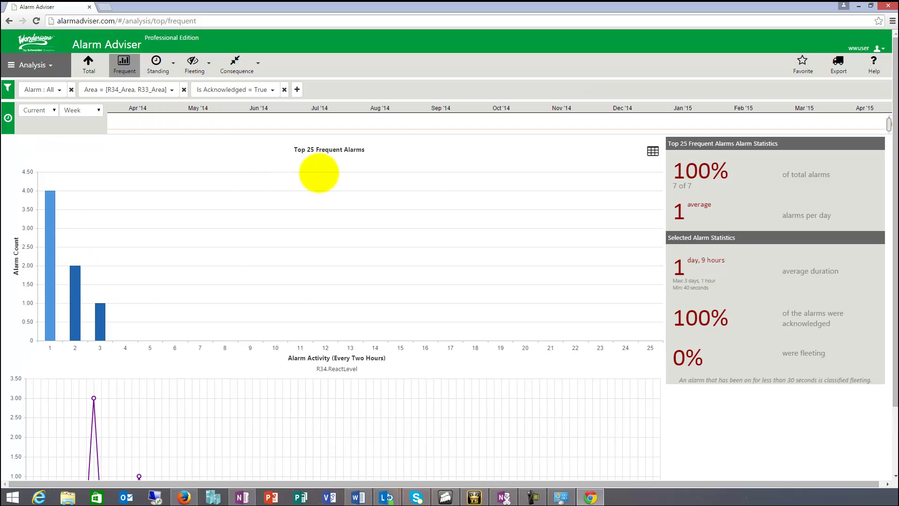
pyautogui.scroll(-2, 222, 357)
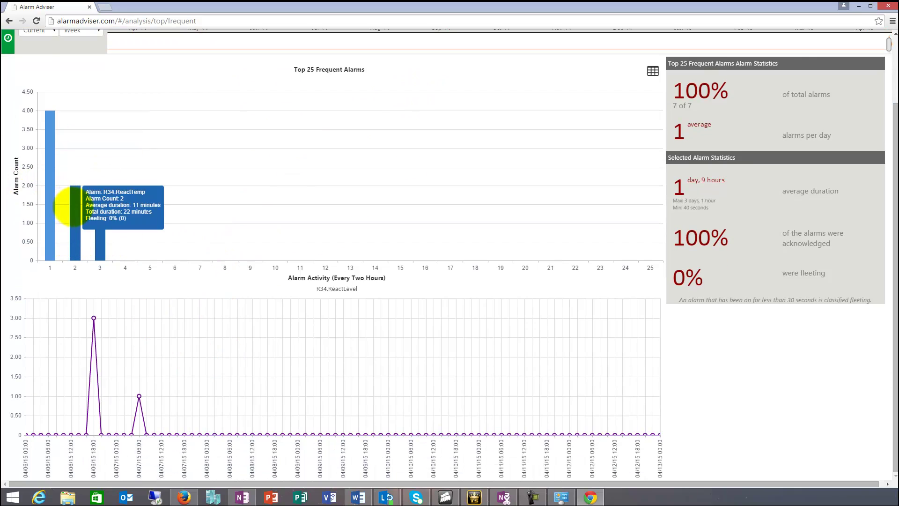
pyautogui.click(74, 207)
pyautogui.click(97, 239)
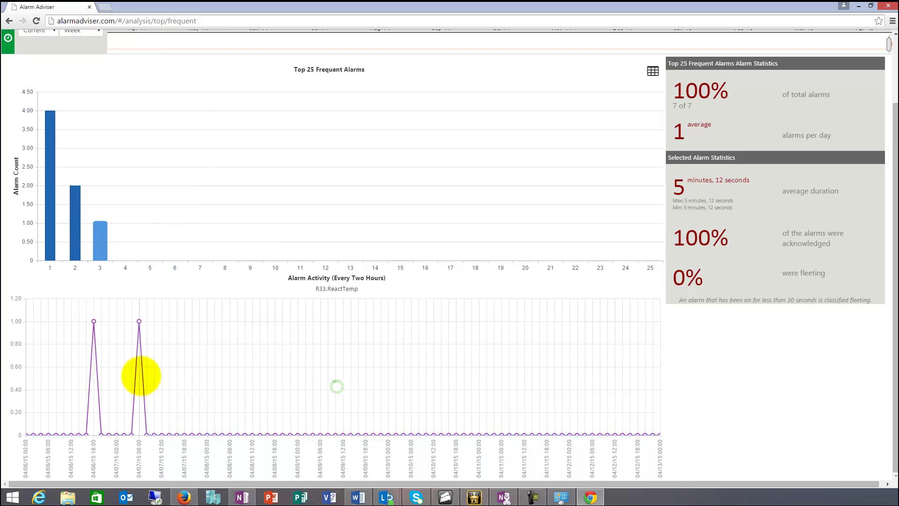
pyautogui.scroll(2, 422, 211)
pyautogui.click(653, 150)
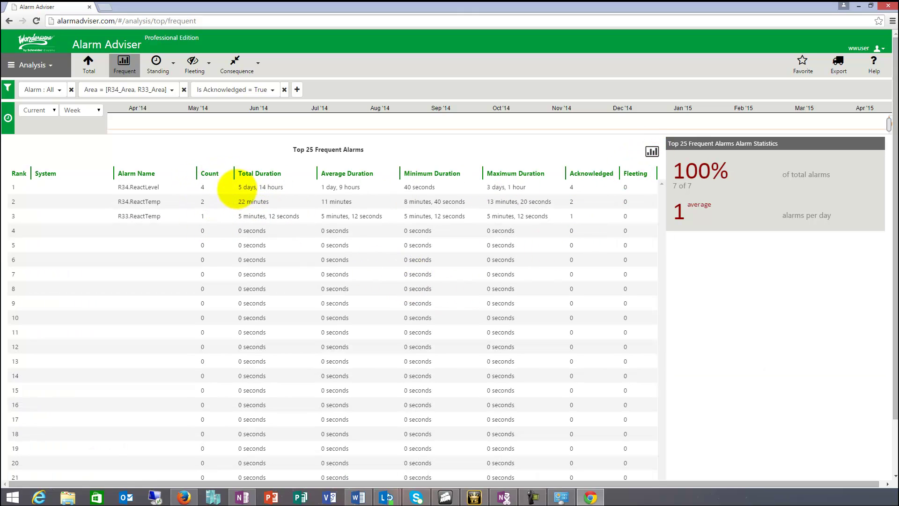
pyautogui.doubleClick(203, 188)
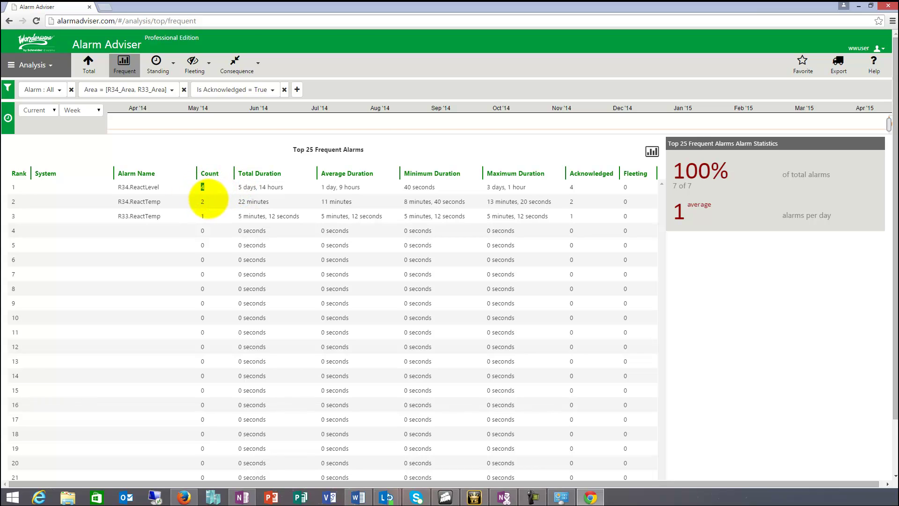
pyautogui.doubleClick(202, 202)
pyautogui.doubleClick(205, 216)
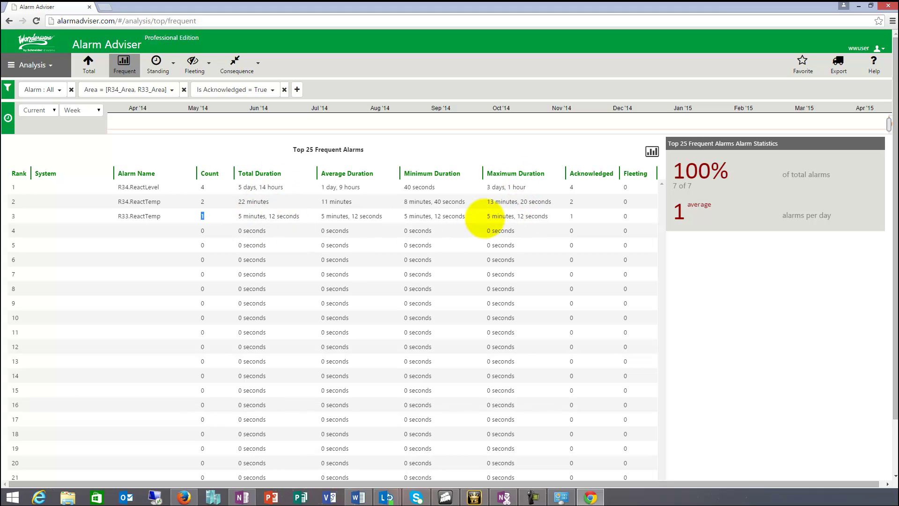
pyautogui.moveTo(584, 183); pyautogui.dragTo(582, 217)
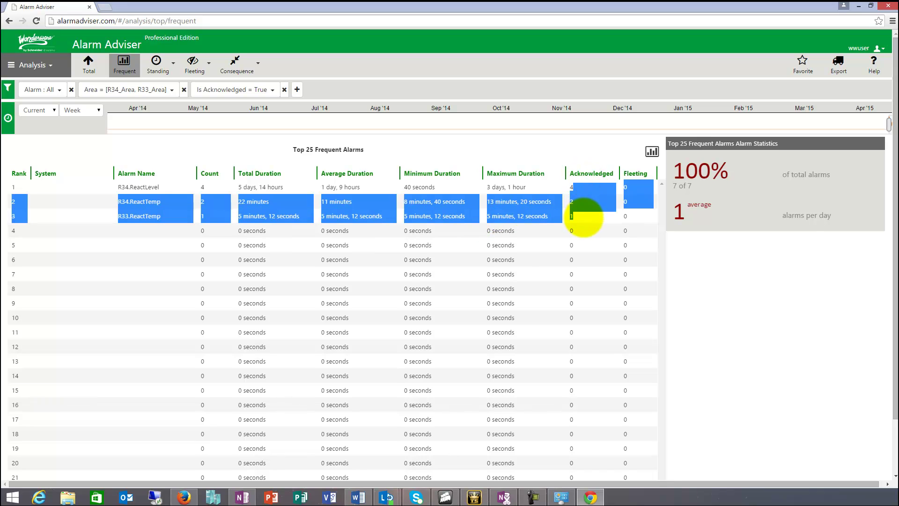
pyautogui.click(576, 217)
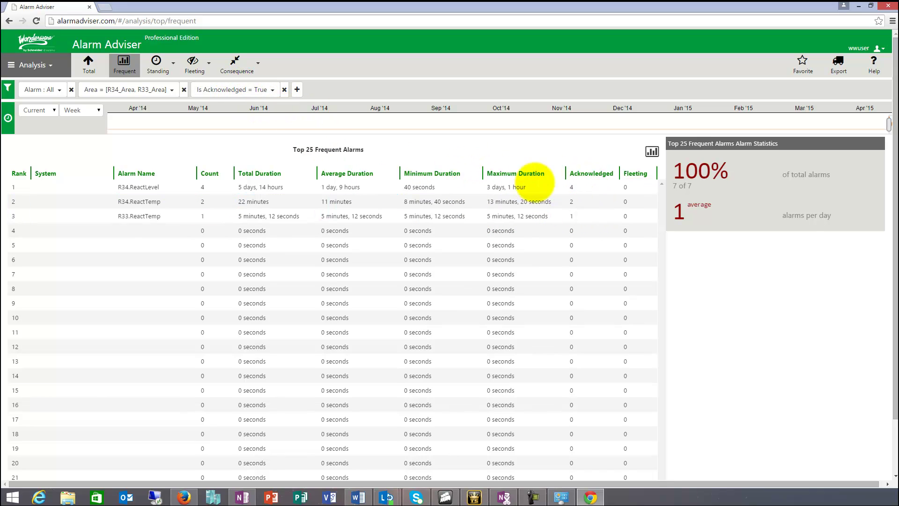
pyautogui.scroll(-2, 539, 229)
pyautogui.scroll(2, 539, 234)
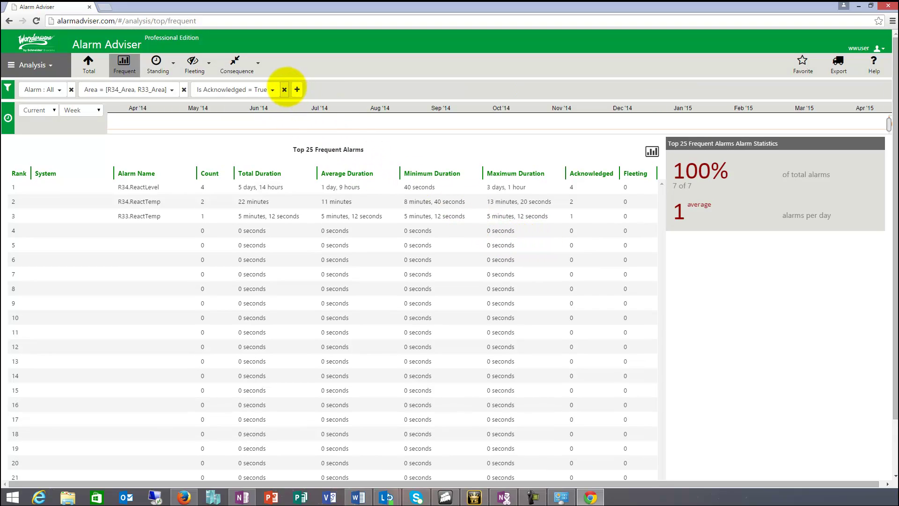
# Step: Remove the Is Acknowledged filter and bar-chart R33/R34 frequent alarms: 1.9K, led by R33.ReactLevel
pyautogui.click(285, 89)
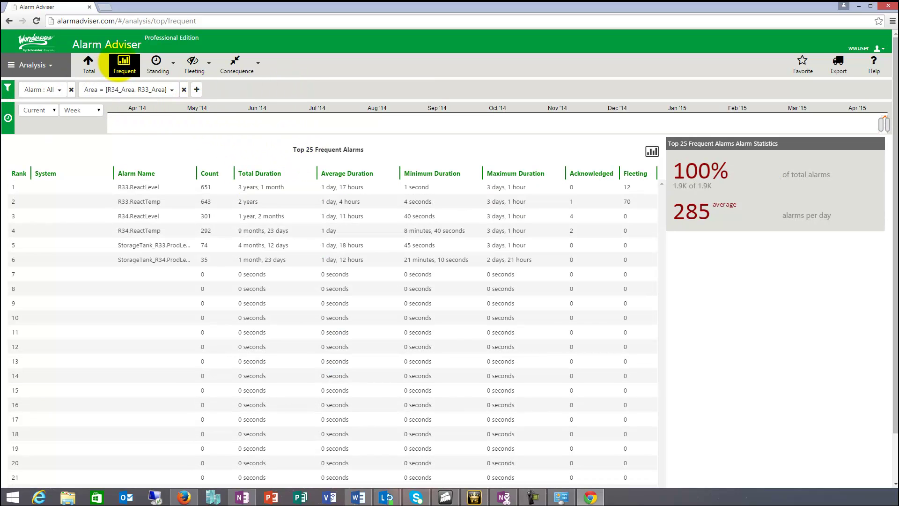
pyautogui.click(123, 62)
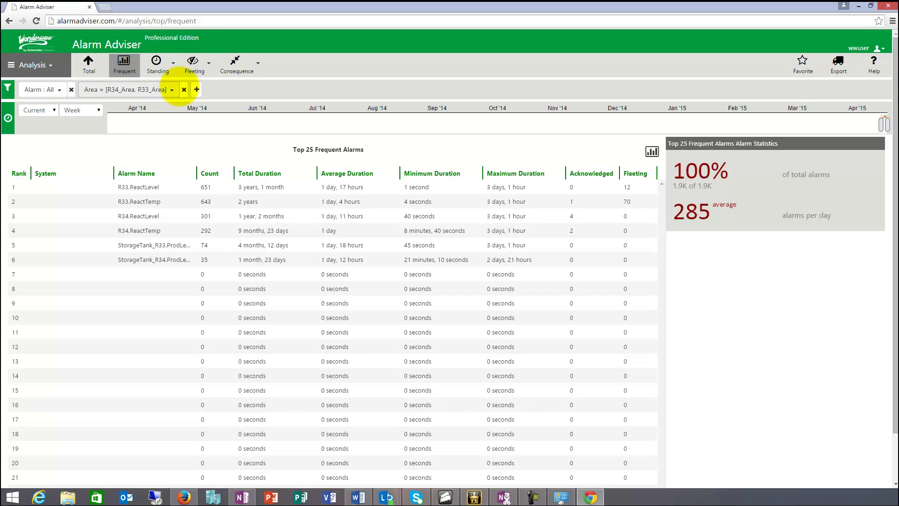
pyautogui.click(172, 89)
pyautogui.click(652, 151)
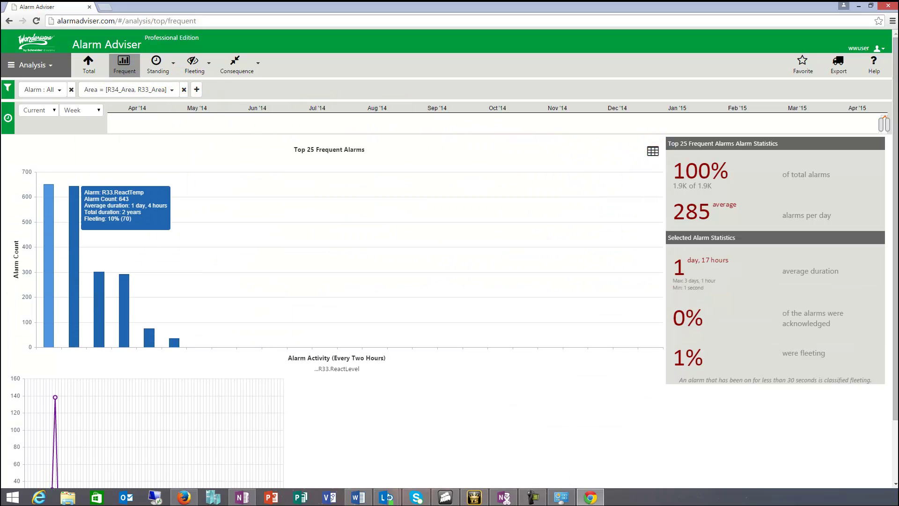
pyautogui.hotkey('alt', 'Tab')
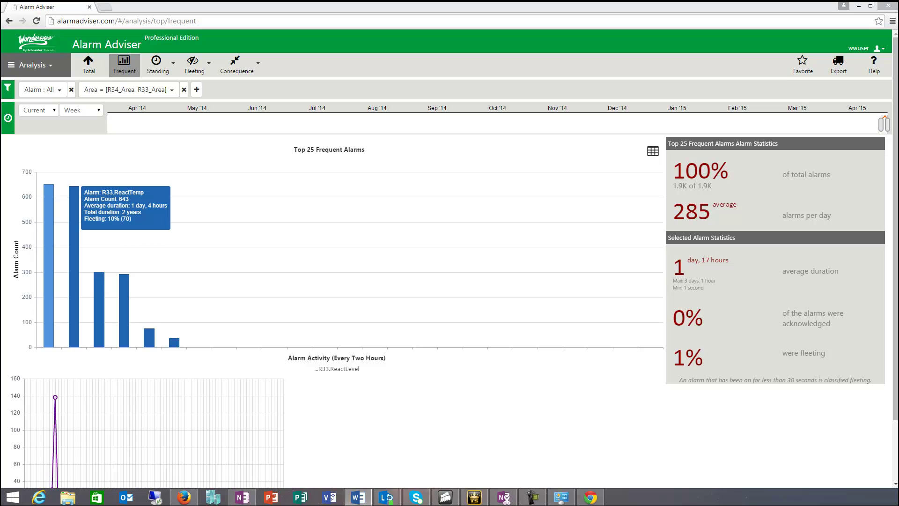
# Step: Bring the white paper over the report to read Frequent Alarms, then move it aside
pyautogui.moveTo(0, 61); pyautogui.dragTo(402, 63)
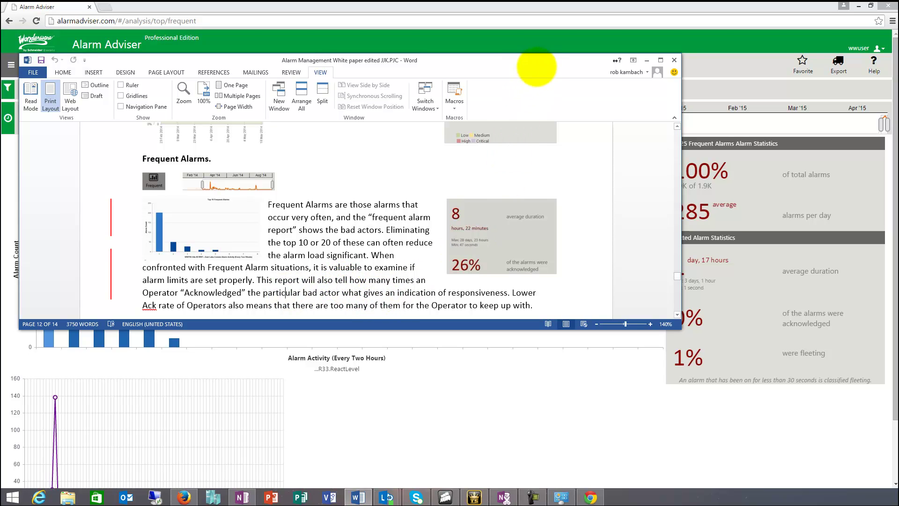
pyautogui.moveTo(539, 58); pyautogui.dragTo(0, 45)
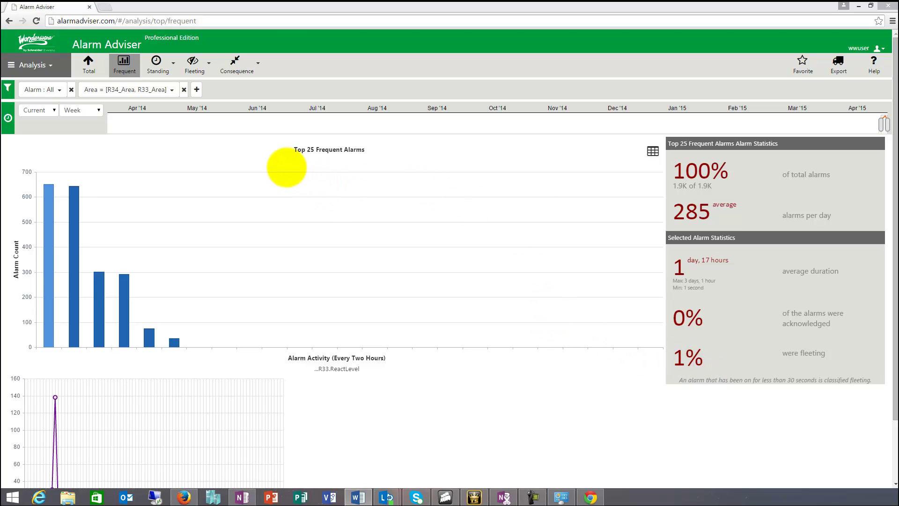
# Step: Drop the Area filter and open the Standing report: 5.3K of 15K alarms, 763 daily
pyautogui.click(184, 89)
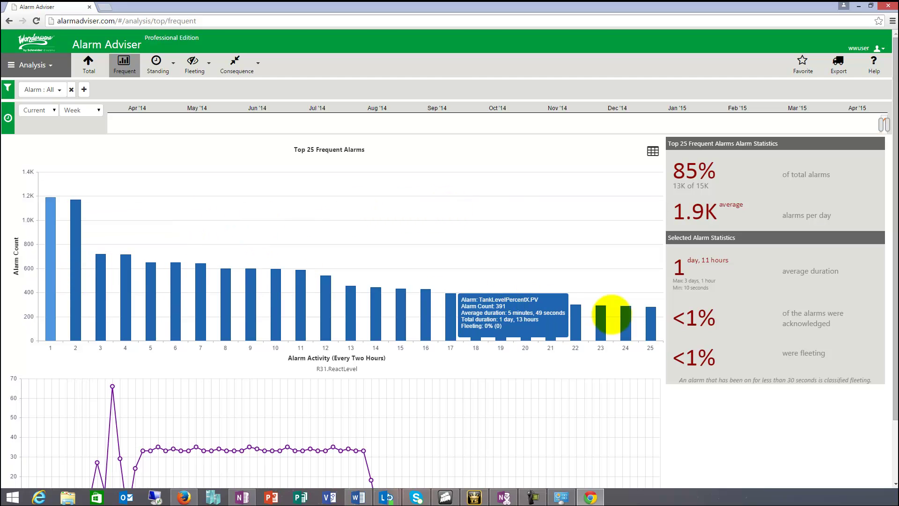
pyautogui.moveTo(640, 323)
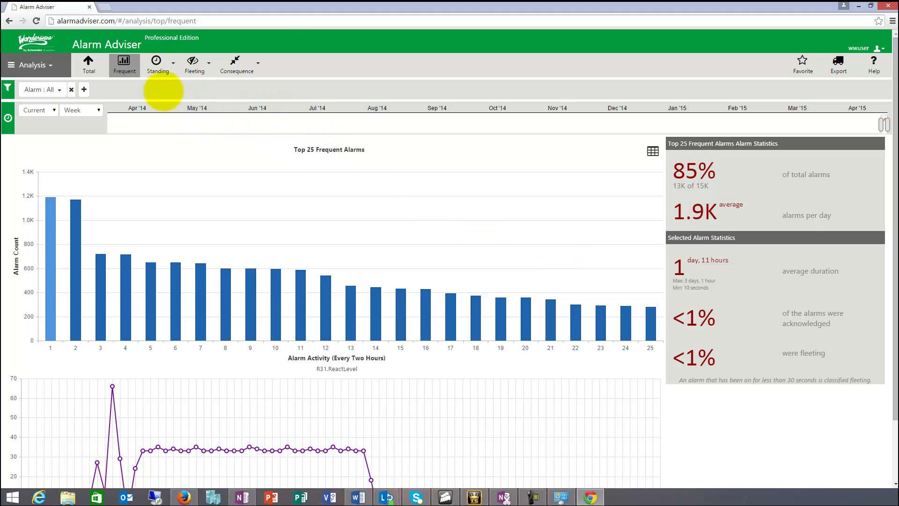
pyautogui.click(158, 65)
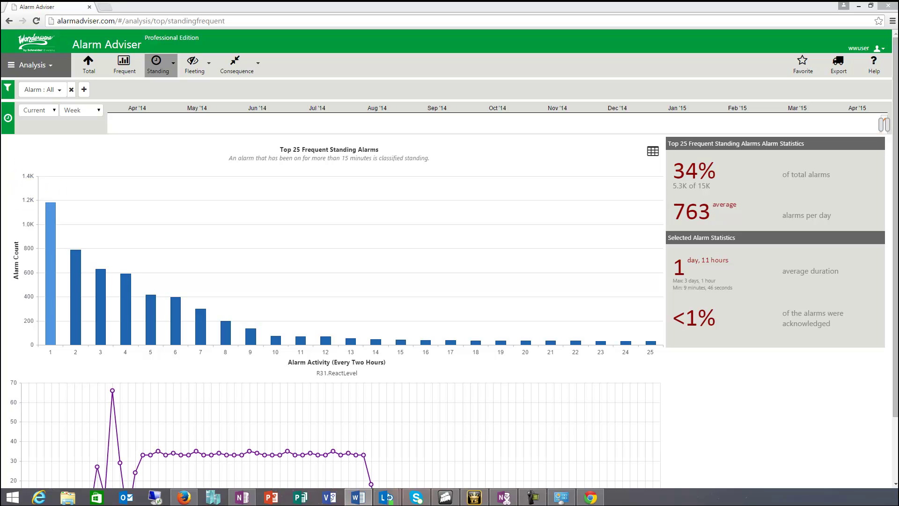
# Step: Read the white paper's Standing Alarms section, then move the Word window aside and minimize it
pyautogui.hotkey('alt', 'Tab')
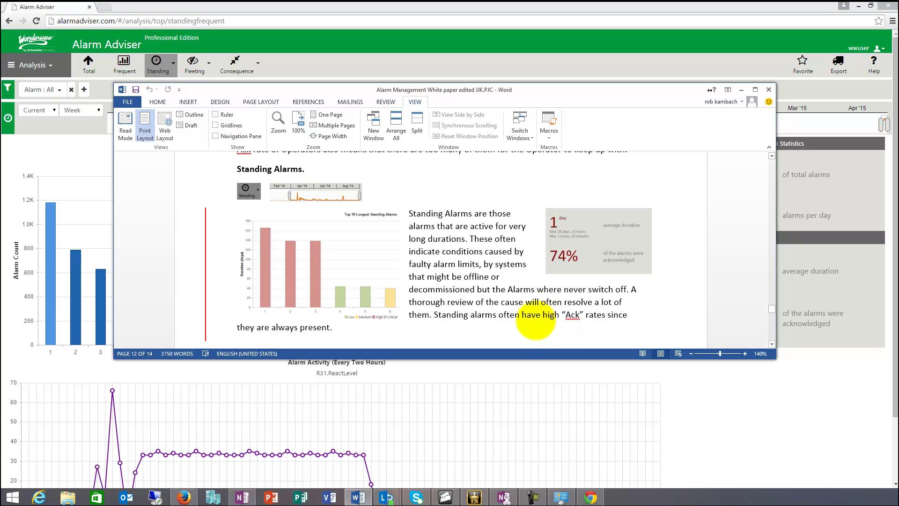
pyautogui.moveTo(611, 89); pyautogui.dragTo(121, 96)
pyautogui.click(250, 99)
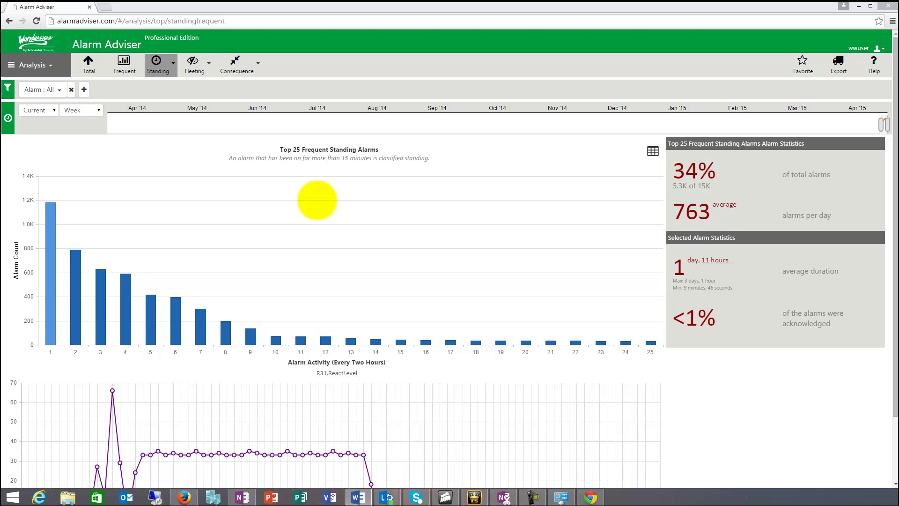
# Step: Show the standing alarms sorted by longest duration
pyautogui.click(682, 361)
pyautogui.scroll(-2, 682, 361)
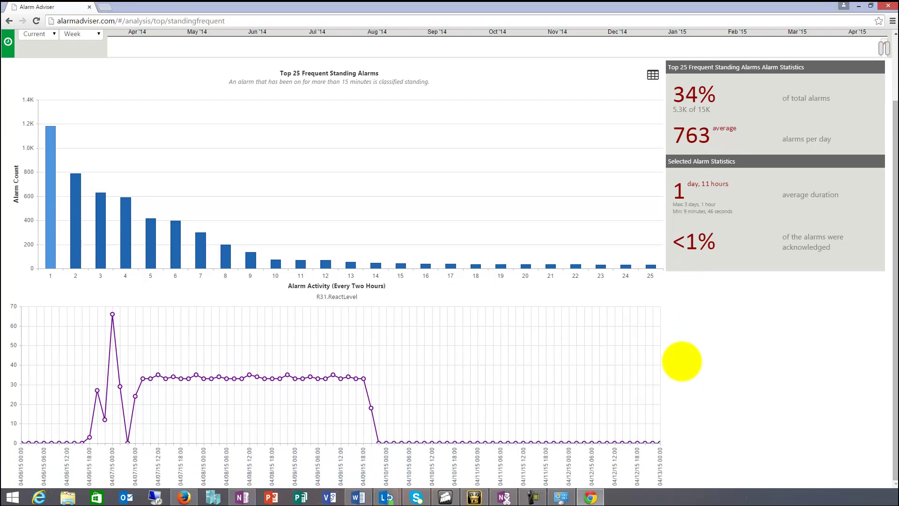
pyautogui.scroll(2, 682, 361)
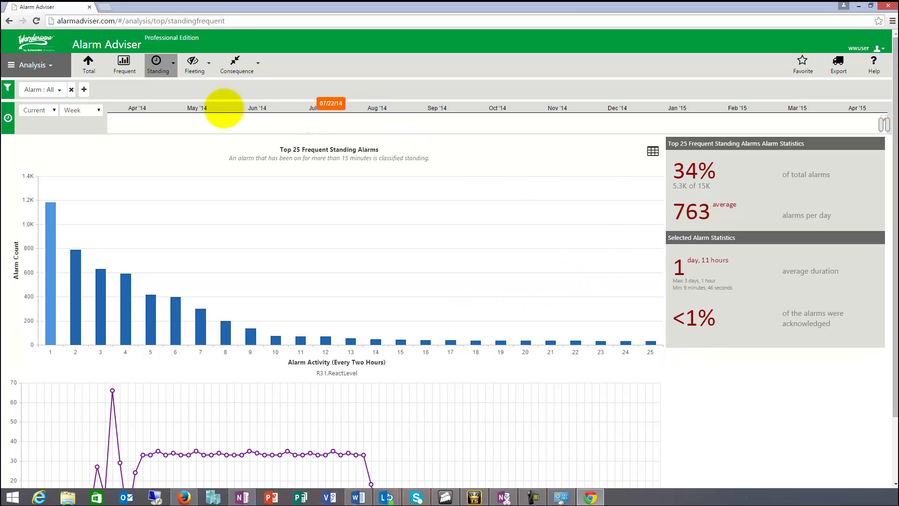
pyautogui.click(169, 68)
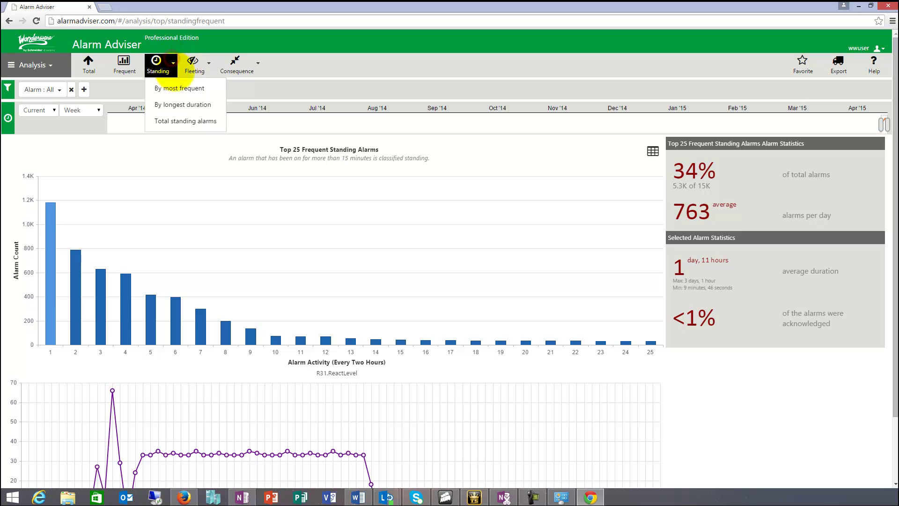
pyautogui.click(179, 104)
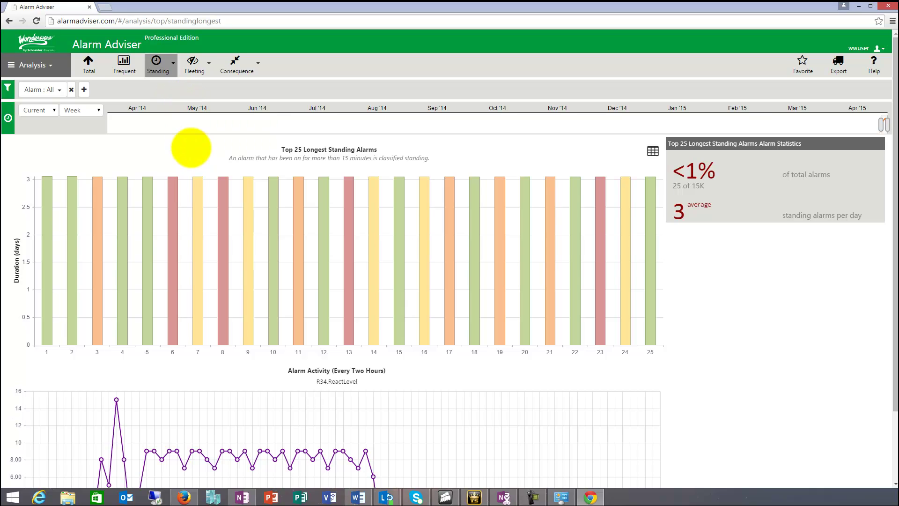
pyautogui.moveTo(44, 186)
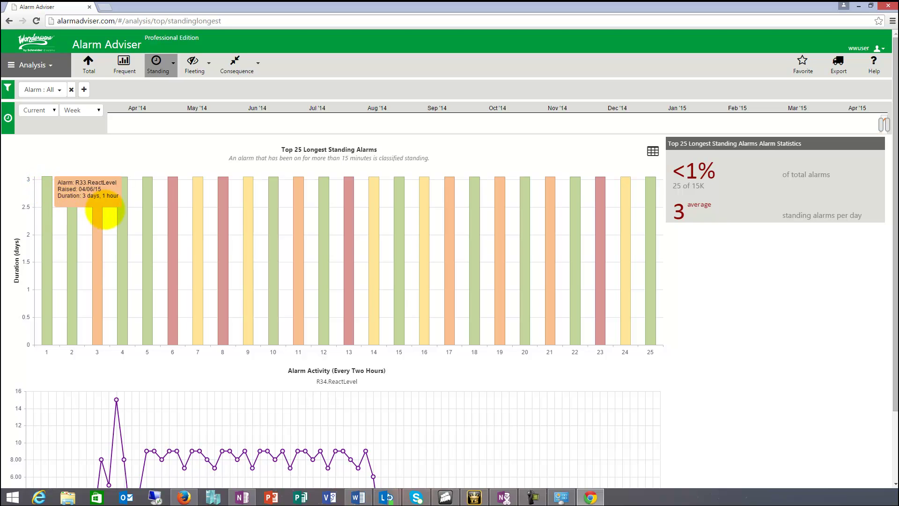
pyautogui.moveTo(99, 214)
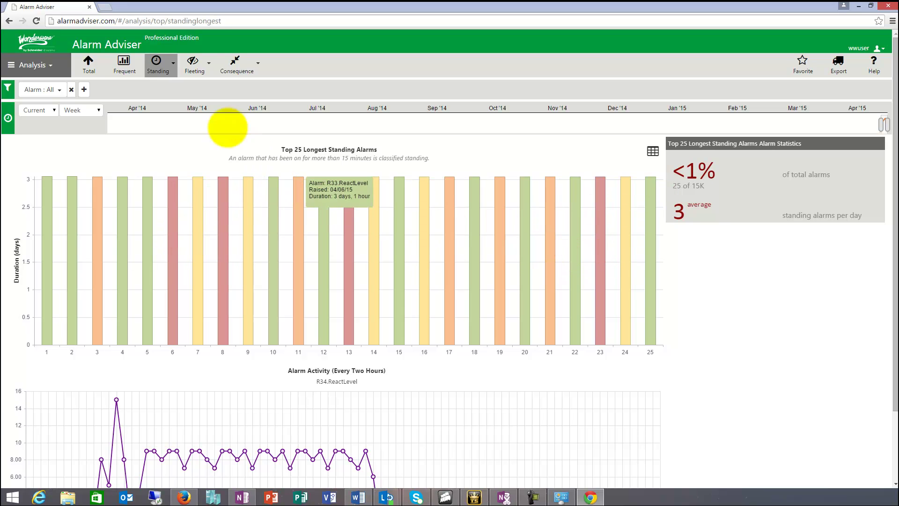
# Step: Switch to Total standing alarm activity, charted three-hourly: 5.5K of 15K alarms, 791 daily
pyautogui.click(165, 68)
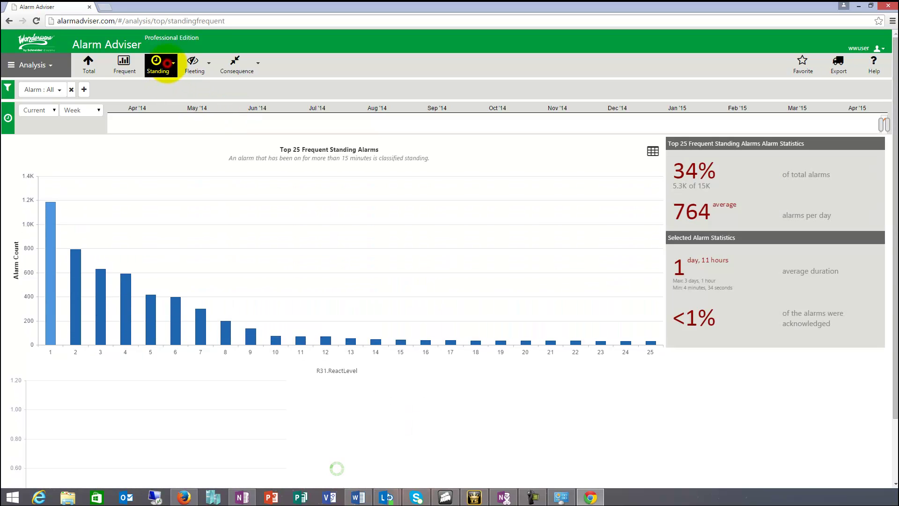
pyautogui.click(172, 63)
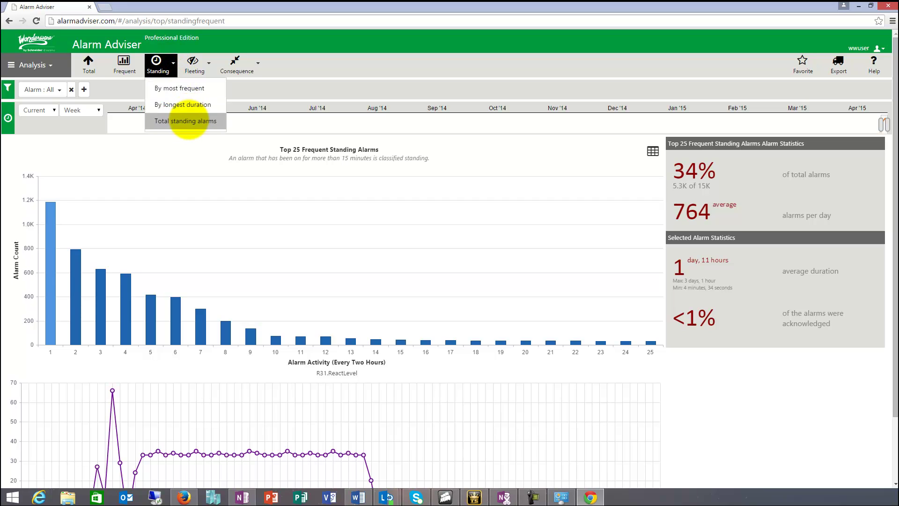
pyautogui.click(186, 120)
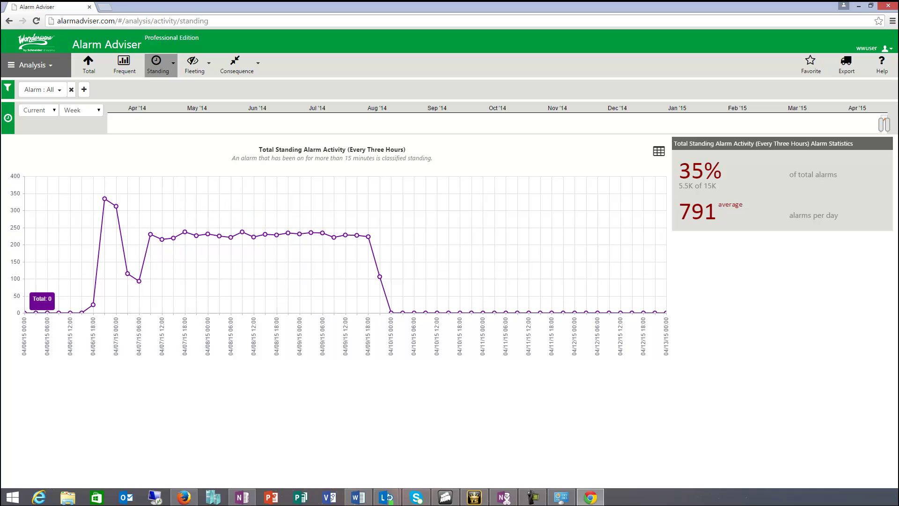
pyautogui.hotkey('alt', 'Tab')
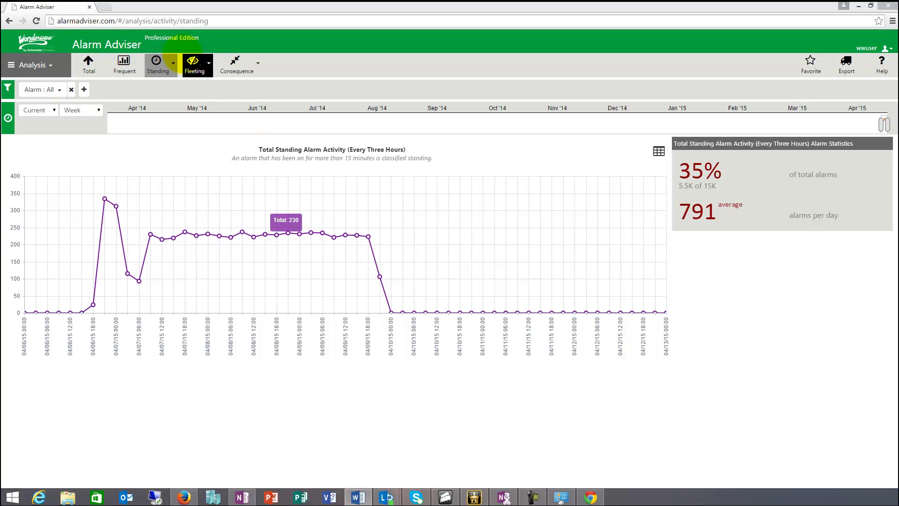
pyautogui.click(200, 63)
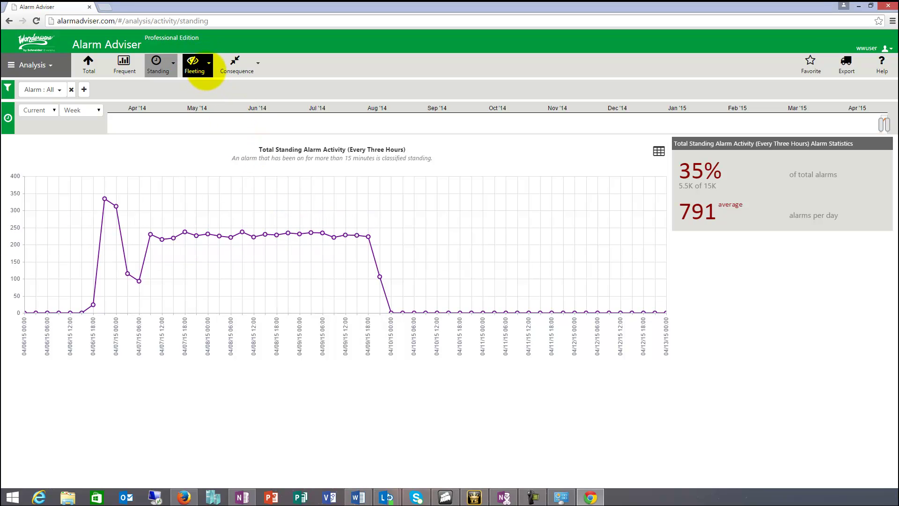
# Step: Show fleeting alarms by most frequent: 85 of 15K alarms, led by R33.ReactTemp at 70
pyautogui.click(207, 70)
pyautogui.click(210, 87)
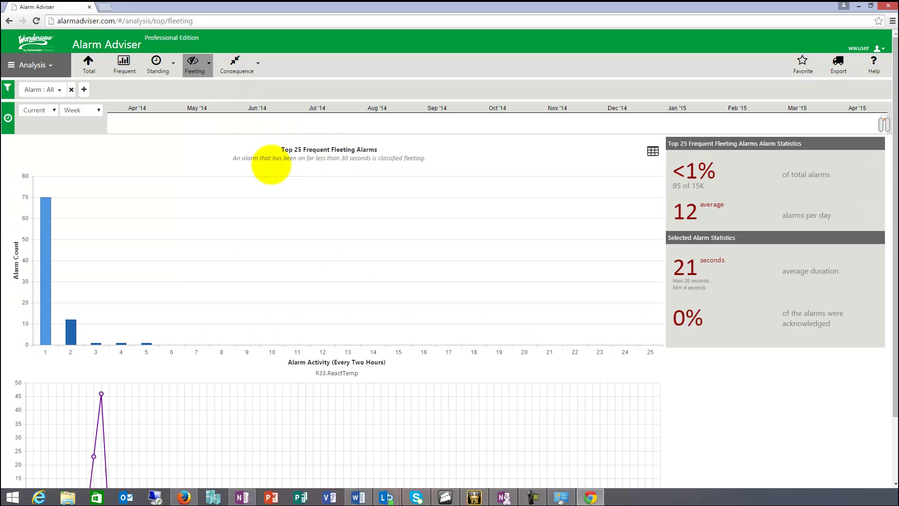
pyautogui.moveTo(45, 234)
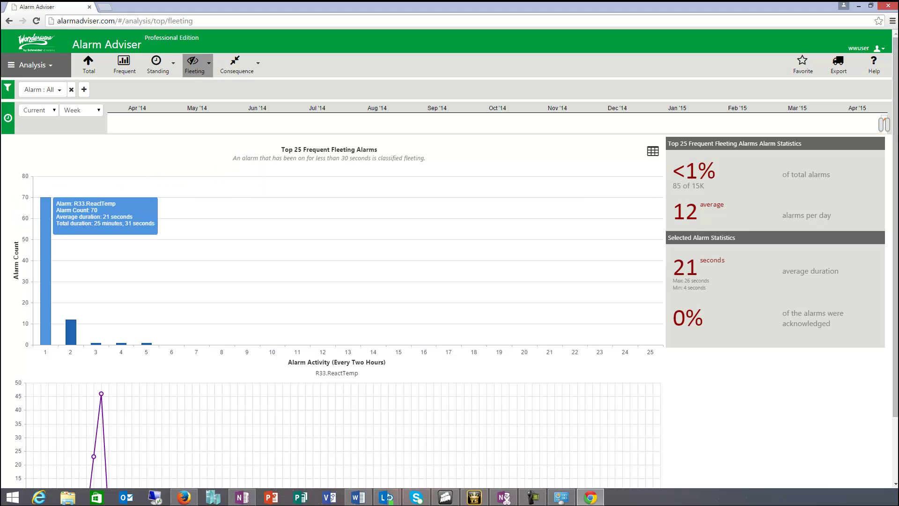
pyautogui.hotkey('alt', 'Tab')
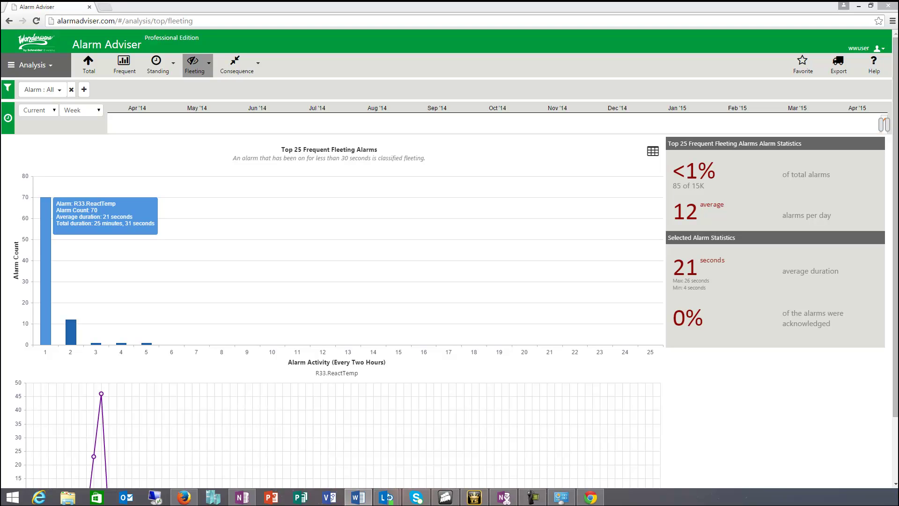
# Step: Bring up the white paper's Fleeting Alarms section, then drag the Word window off to the left
pyautogui.hotkey('alt', 'Tab')
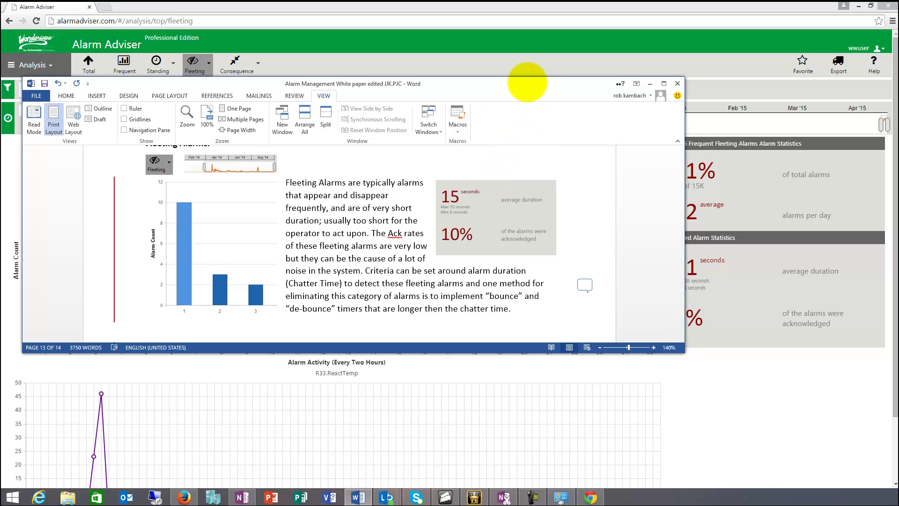
pyautogui.moveTo(527, 83); pyautogui.dragTo(0, 126)
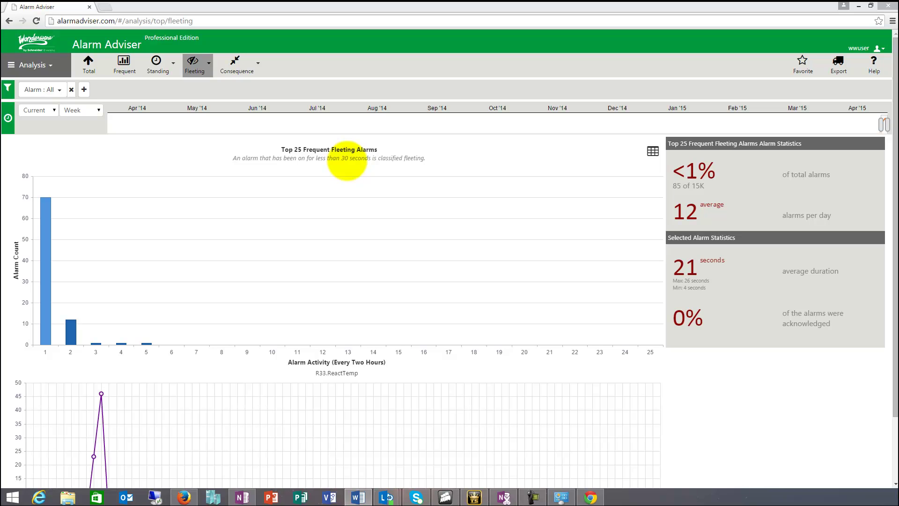
pyautogui.click(195, 62)
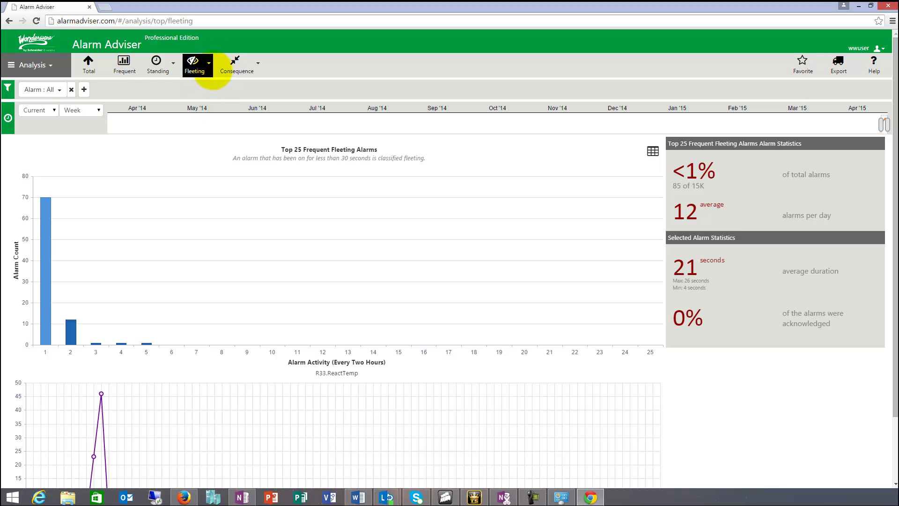
pyautogui.click(212, 70)
pyautogui.click(209, 101)
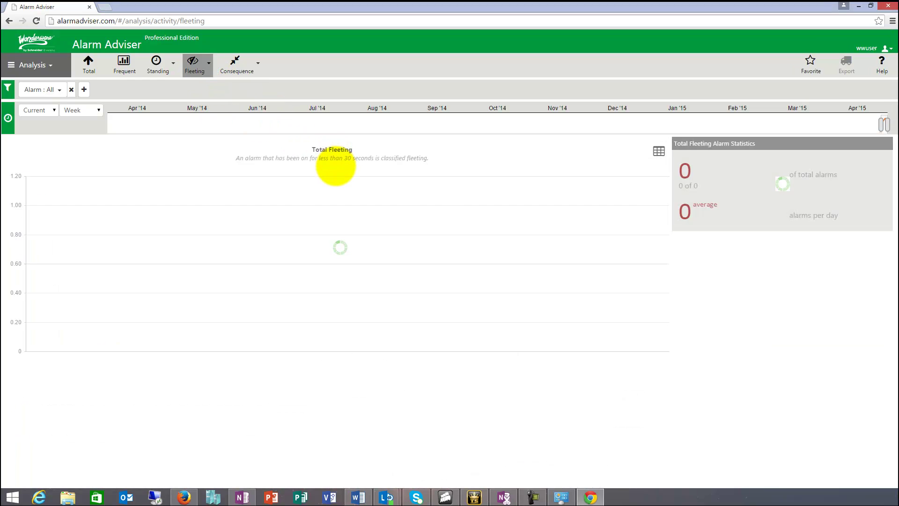
pyautogui.click(208, 65)
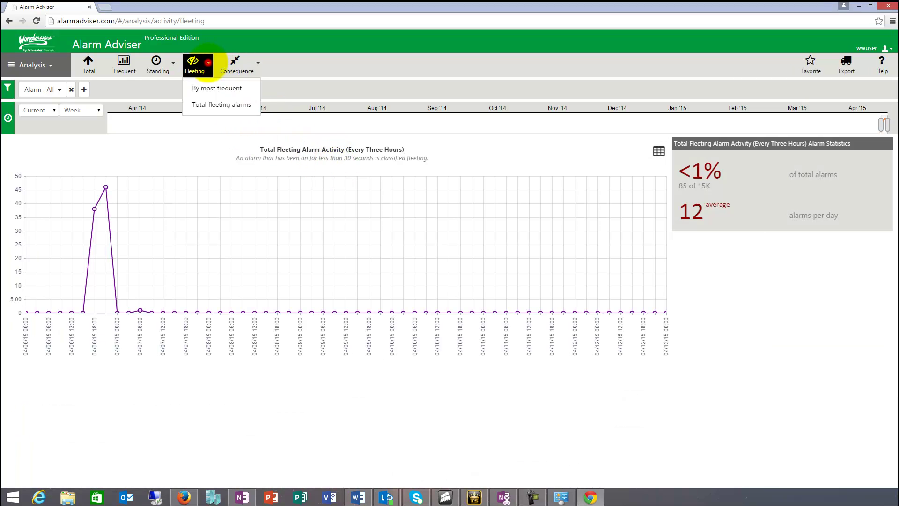
pyautogui.click(205, 87)
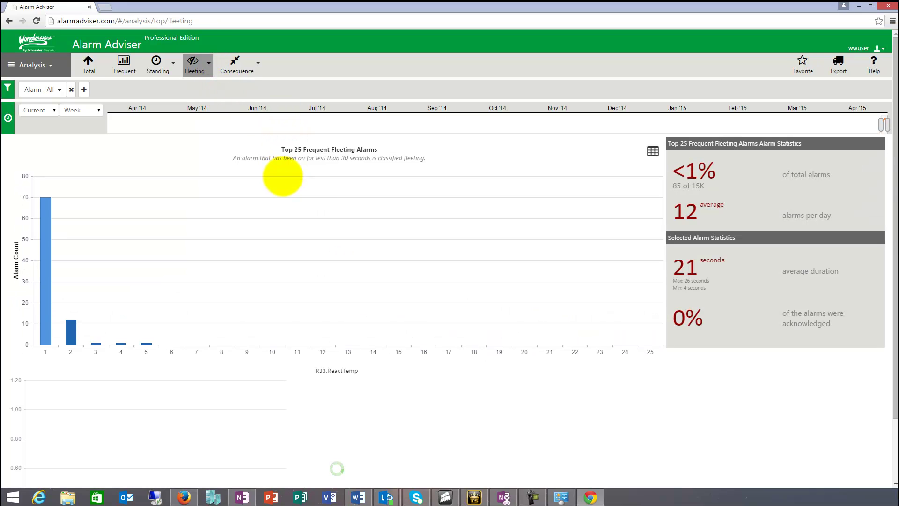
pyautogui.moveTo(45, 305)
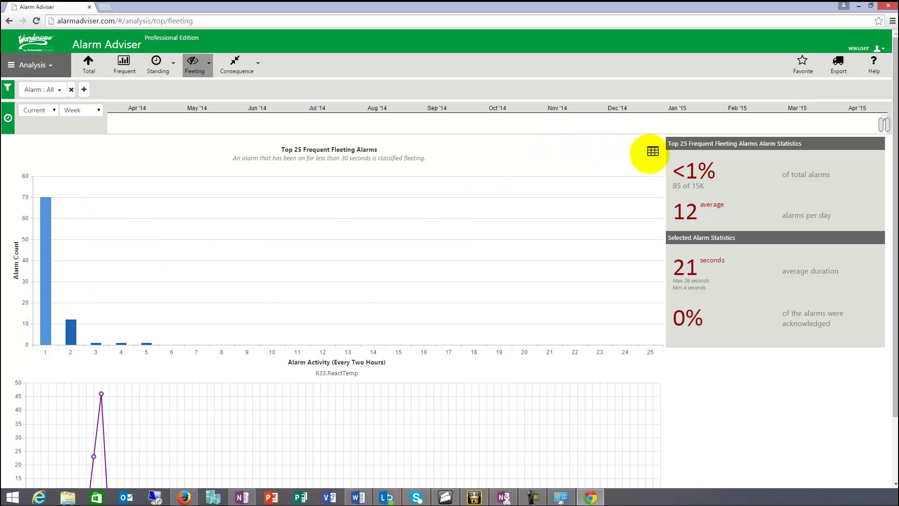
pyautogui.click(652, 151)
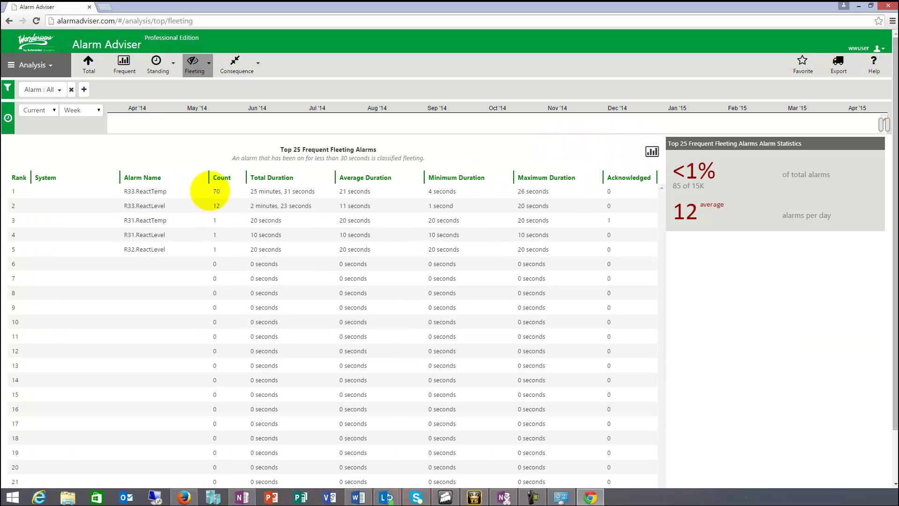
pyautogui.click(296, 197)
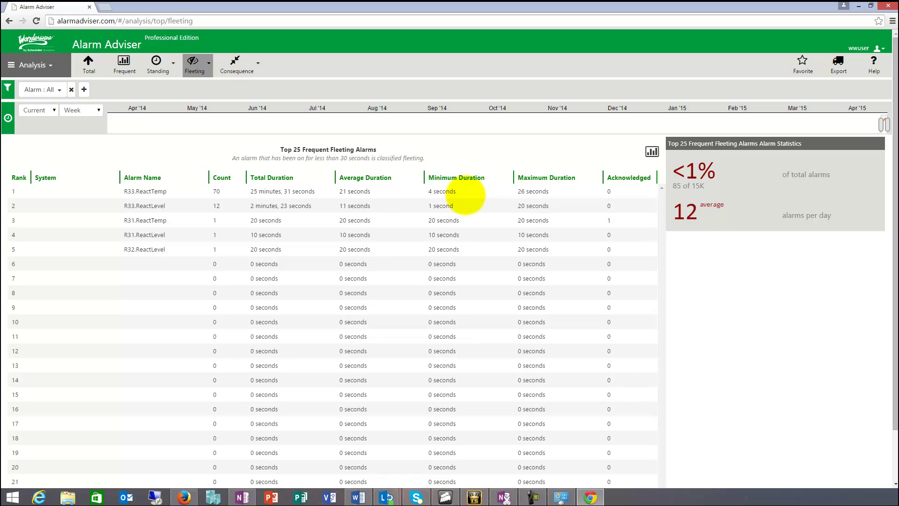
pyautogui.click(464, 195)
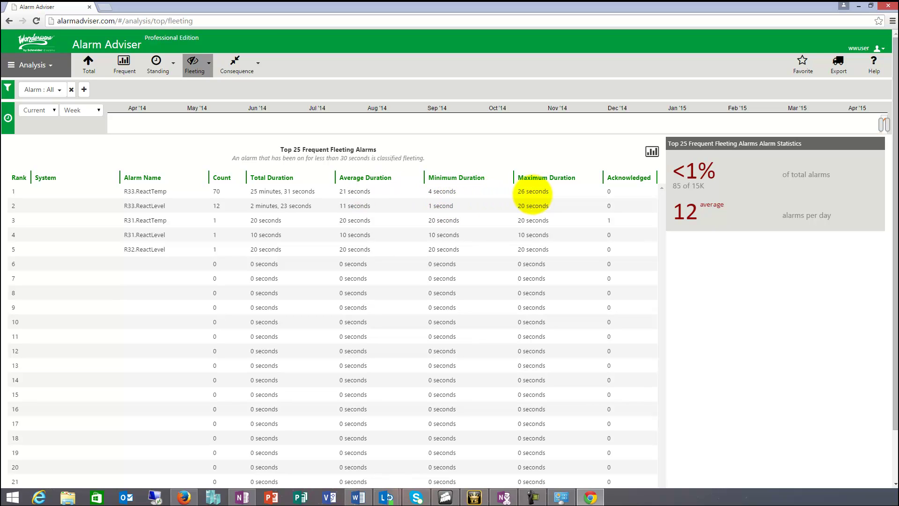
pyautogui.click(533, 194)
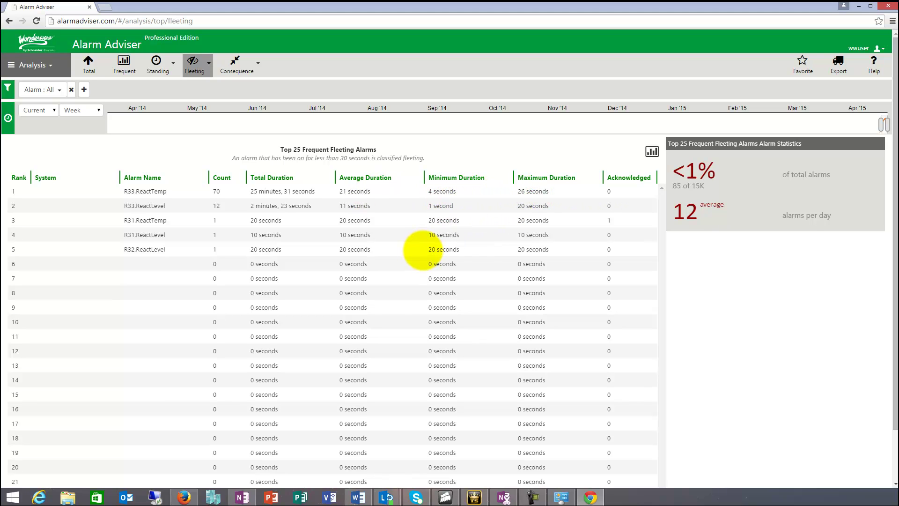
pyautogui.moveTo(612, 220); pyautogui.dragTo(581, 233)
pyautogui.click(580, 232)
pyautogui.click(652, 151)
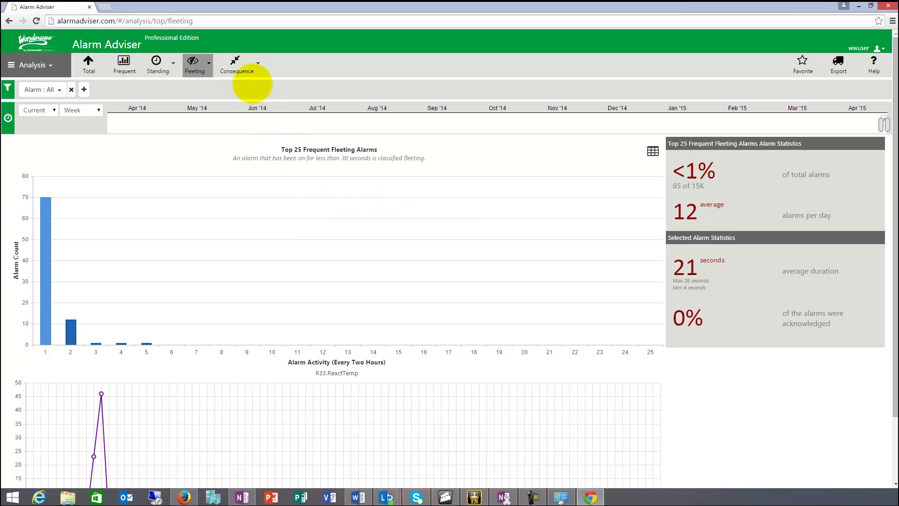
# Step: List consequential alarms by confidence and expand R31.ReactTemp to show its ten consequences
pyautogui.click(257, 66)
pyautogui.click(250, 87)
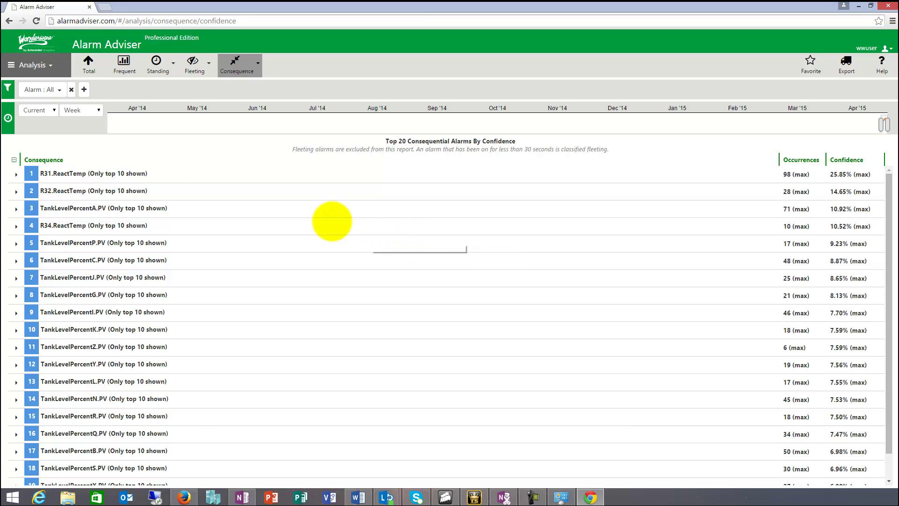
pyautogui.click(15, 174)
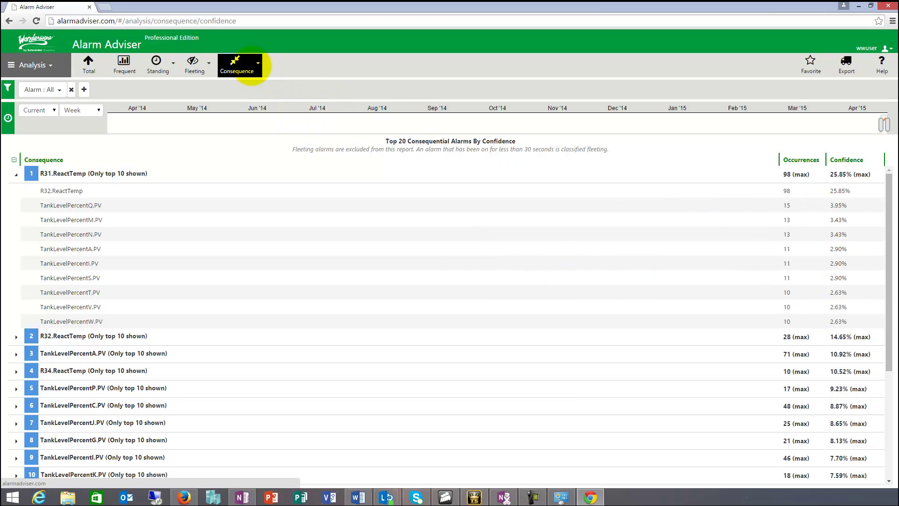
pyautogui.click(256, 64)
# Step: Re-rank consequential alarms by occurrence, expand R31.ReactTemp and highlight TankLevelPercentM.PV's count
pyautogui.click(252, 103)
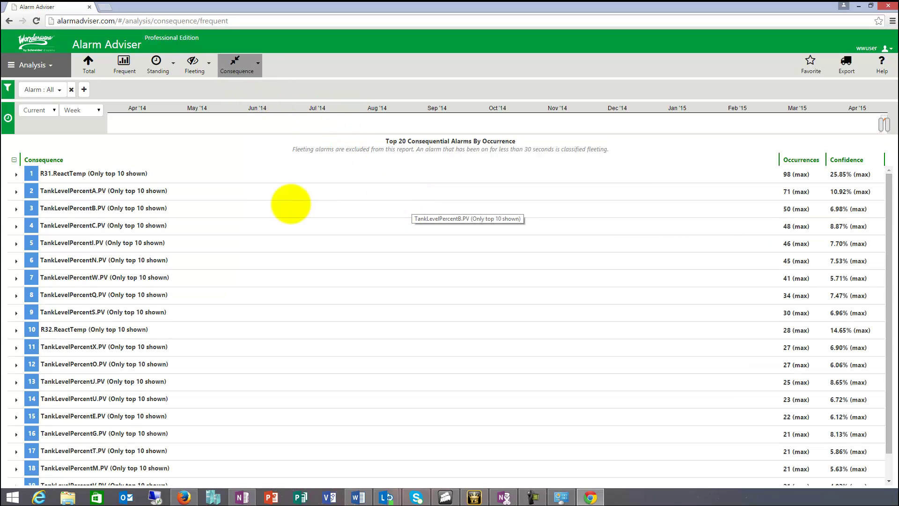
pyautogui.click(15, 175)
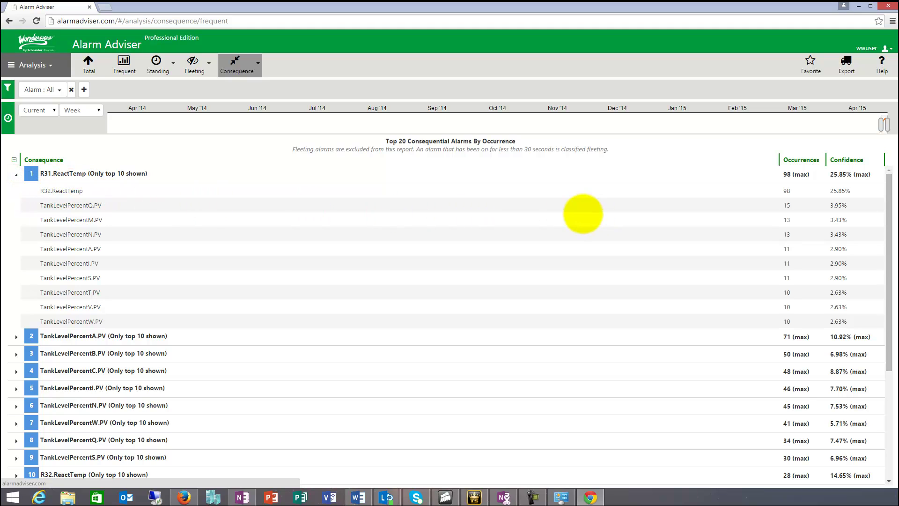
pyautogui.moveTo(791, 209); pyautogui.dragTo(790, 221)
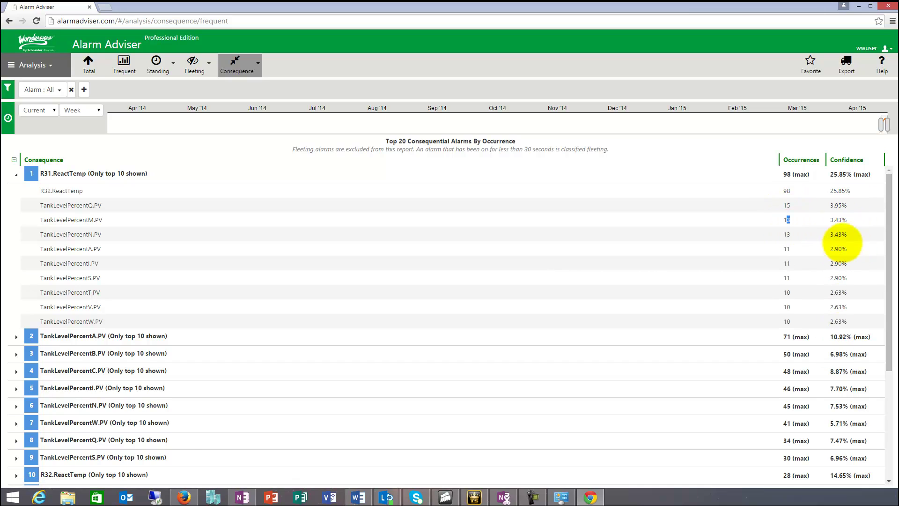
pyautogui.scroll(-3, 481, 300)
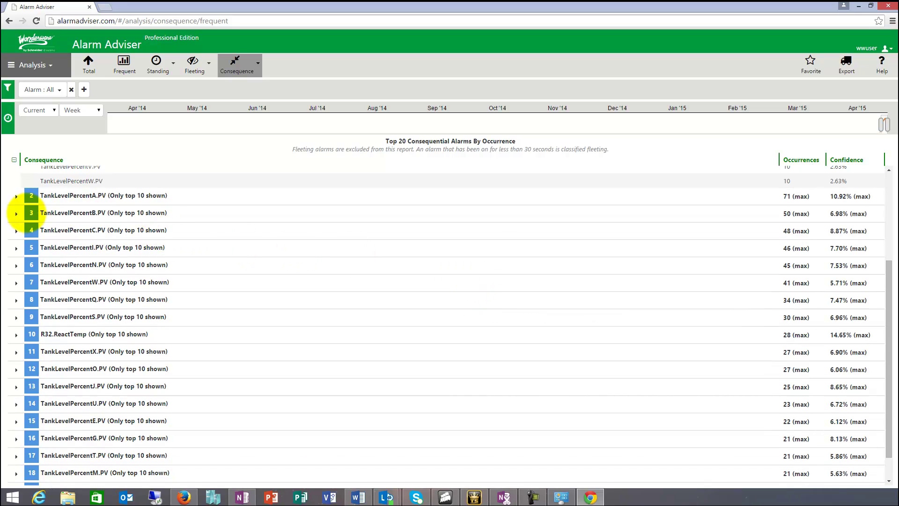
# Step: Expand TankLevelPercentB.PV to check its 5.44% confidence, then collapse both groups
pyautogui.click(16, 213)
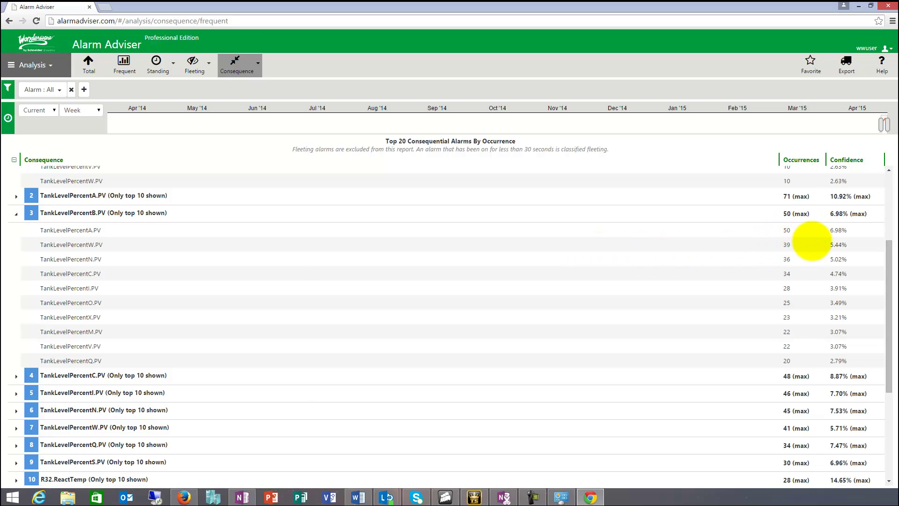
pyautogui.moveTo(853, 244); pyautogui.dragTo(802, 244)
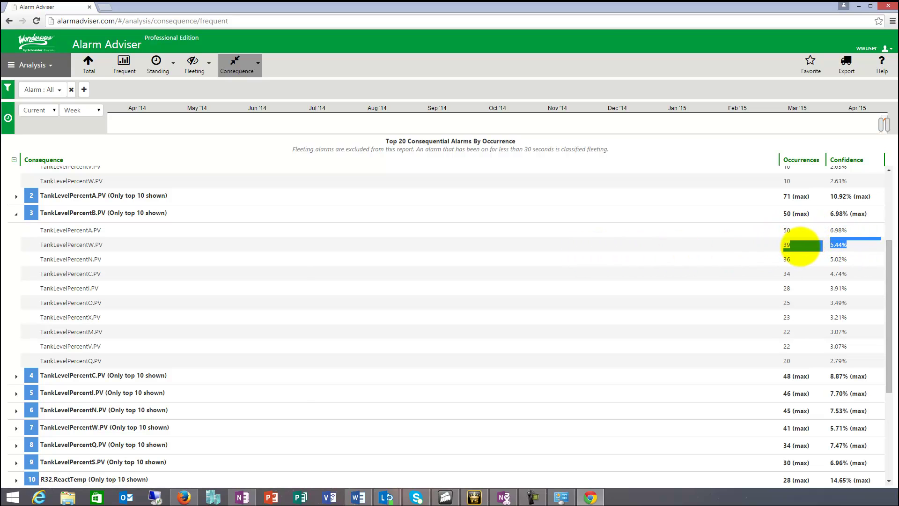
pyautogui.click(799, 245)
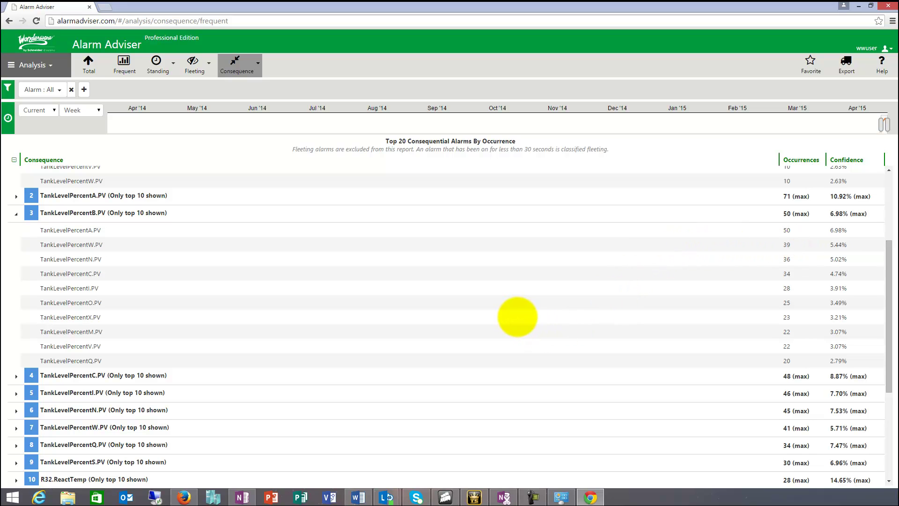
pyautogui.scroll(3, 518, 317)
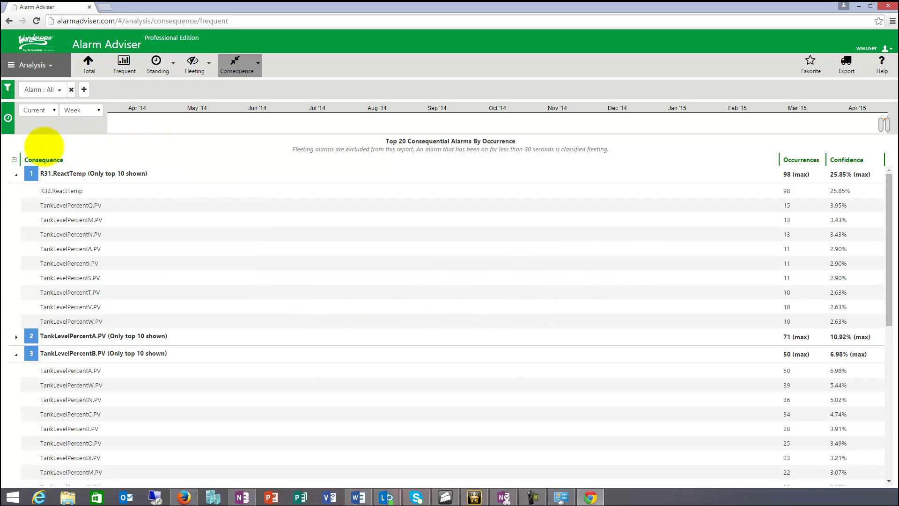
pyautogui.click(16, 174)
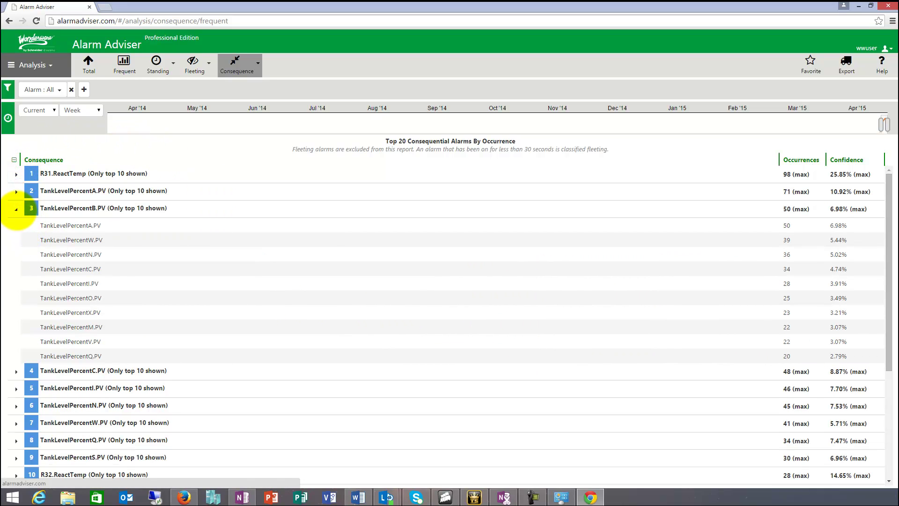
pyautogui.click(16, 209)
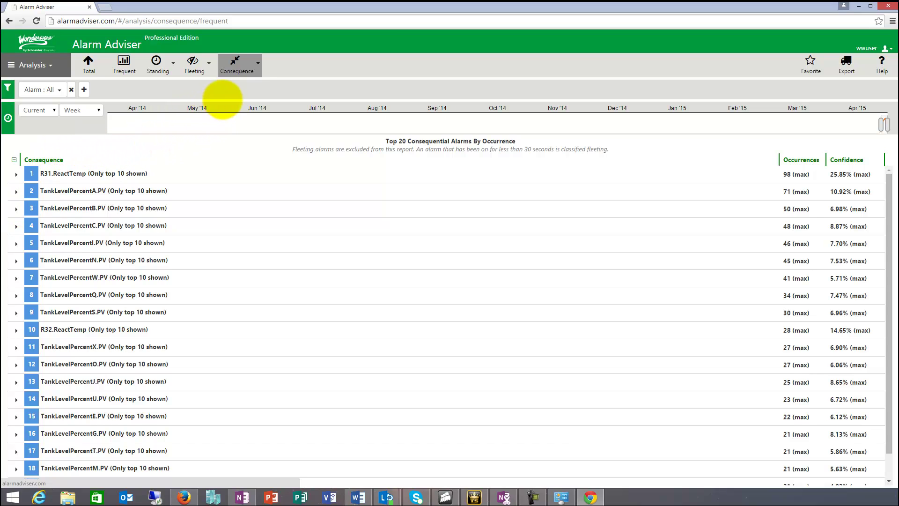
# Step: Go to the Settings page, then switch to the Dashboard from the Analysis navigation menu
pyautogui.click(52, 64)
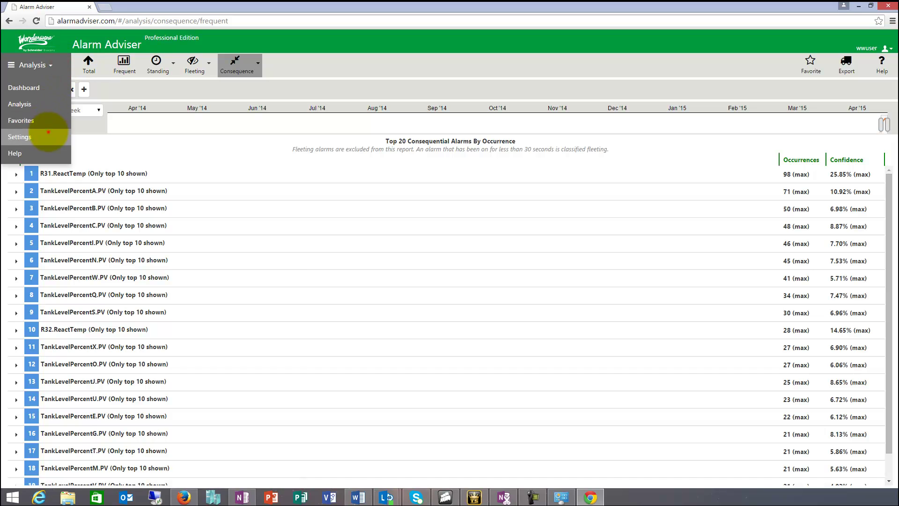
pyautogui.click(40, 137)
pyautogui.click(41, 64)
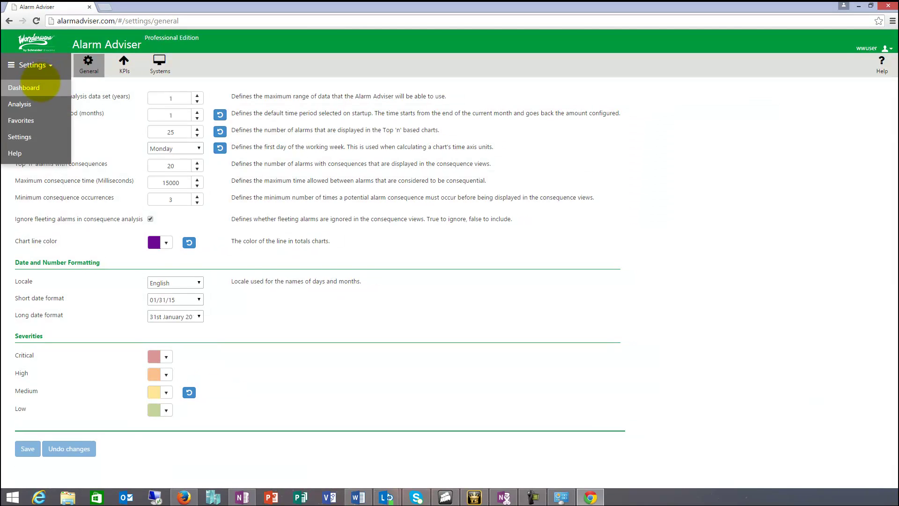
pyautogui.click(39, 87)
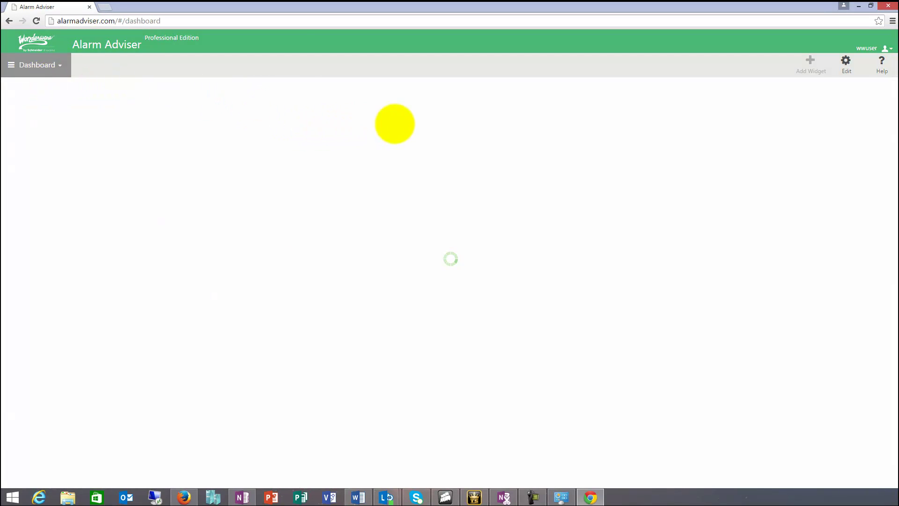